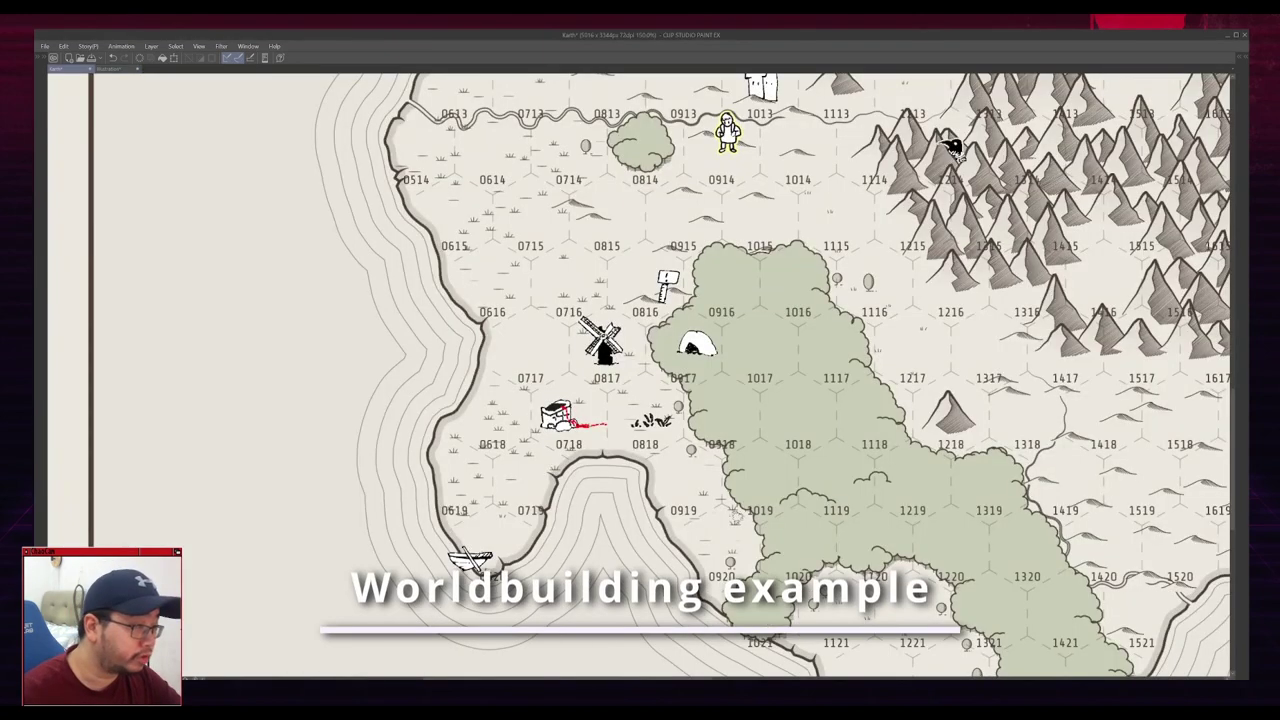
Step: Survey the island hex map from the southwestern coast up to the northern forest and across the central mountains
scroll(640, 375, "down", 2)
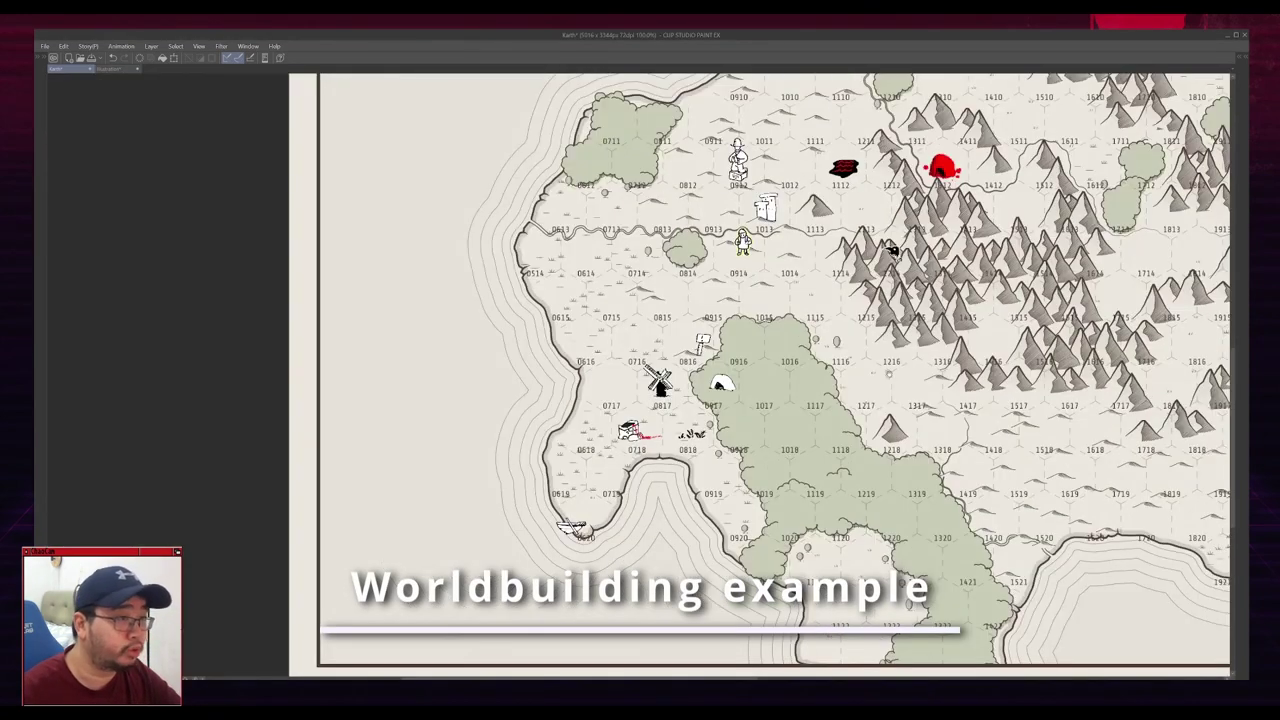
left_click_drag(640, 375, 746, 470)
scroll(640, 375, "down", 4)
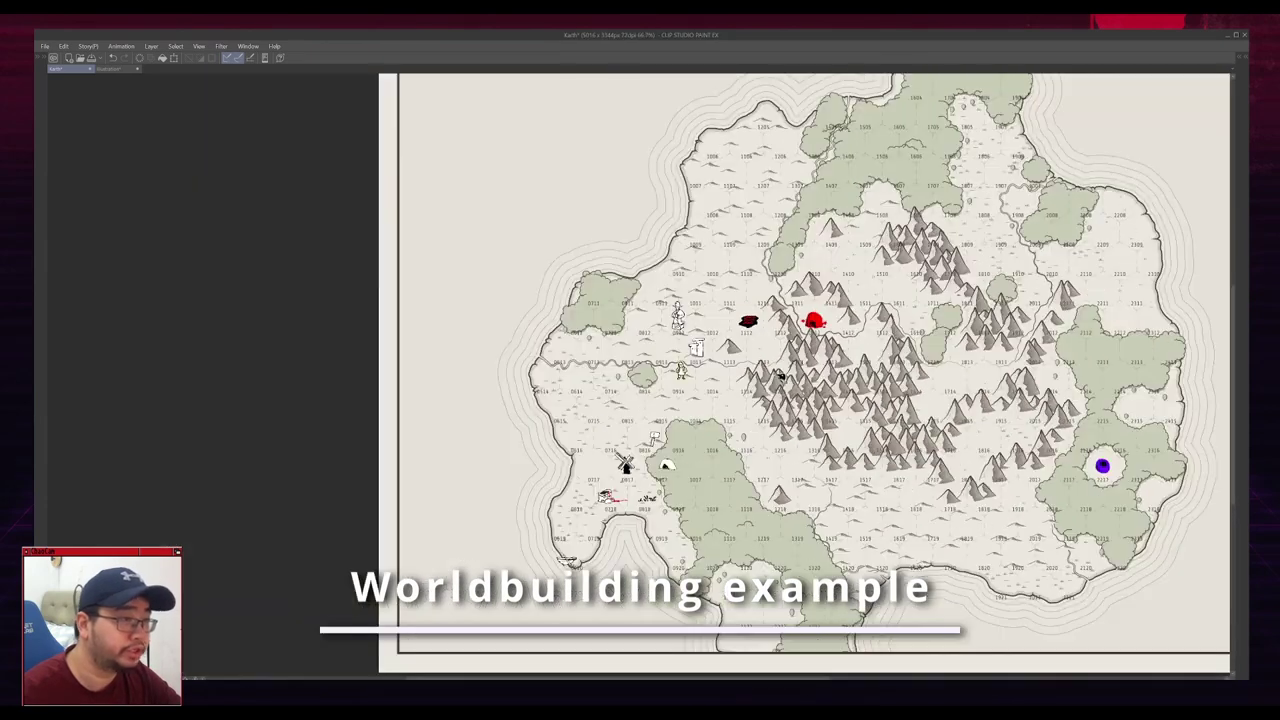
scroll(640, 375, "up", 2)
left_click_drag(640, 375, 682, 354)
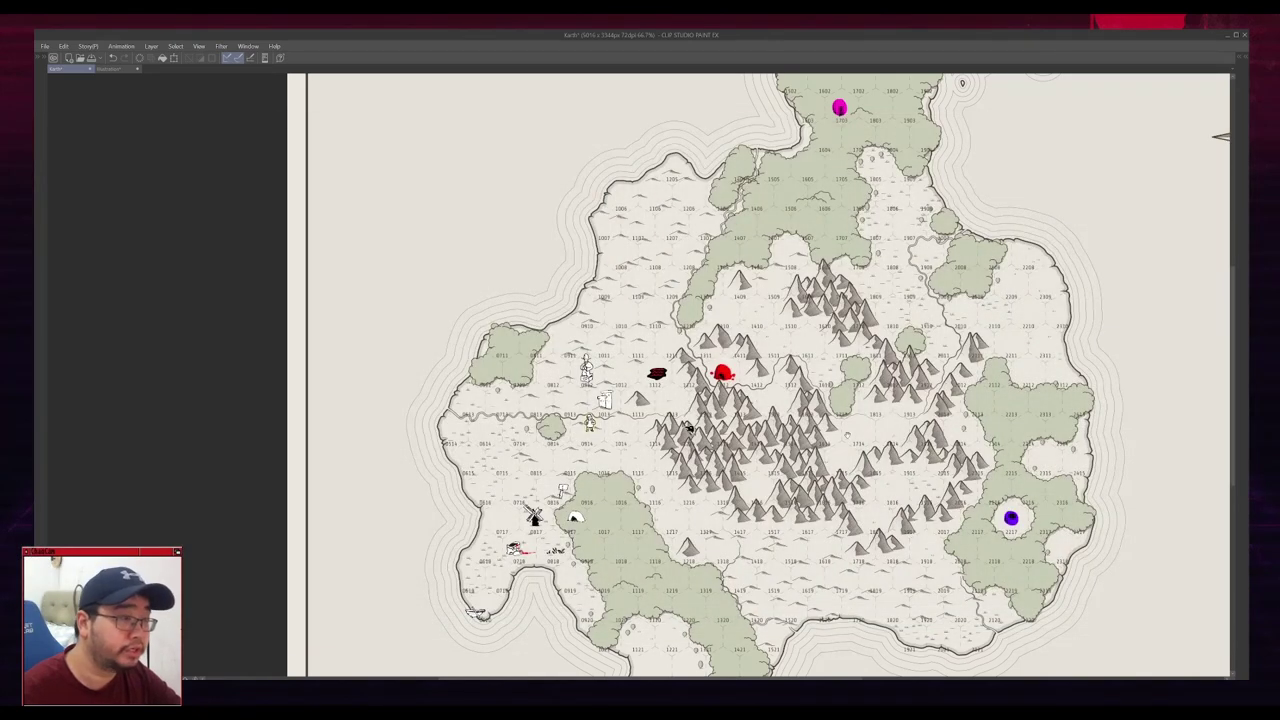
left_click_drag(760, 375, 718, 408)
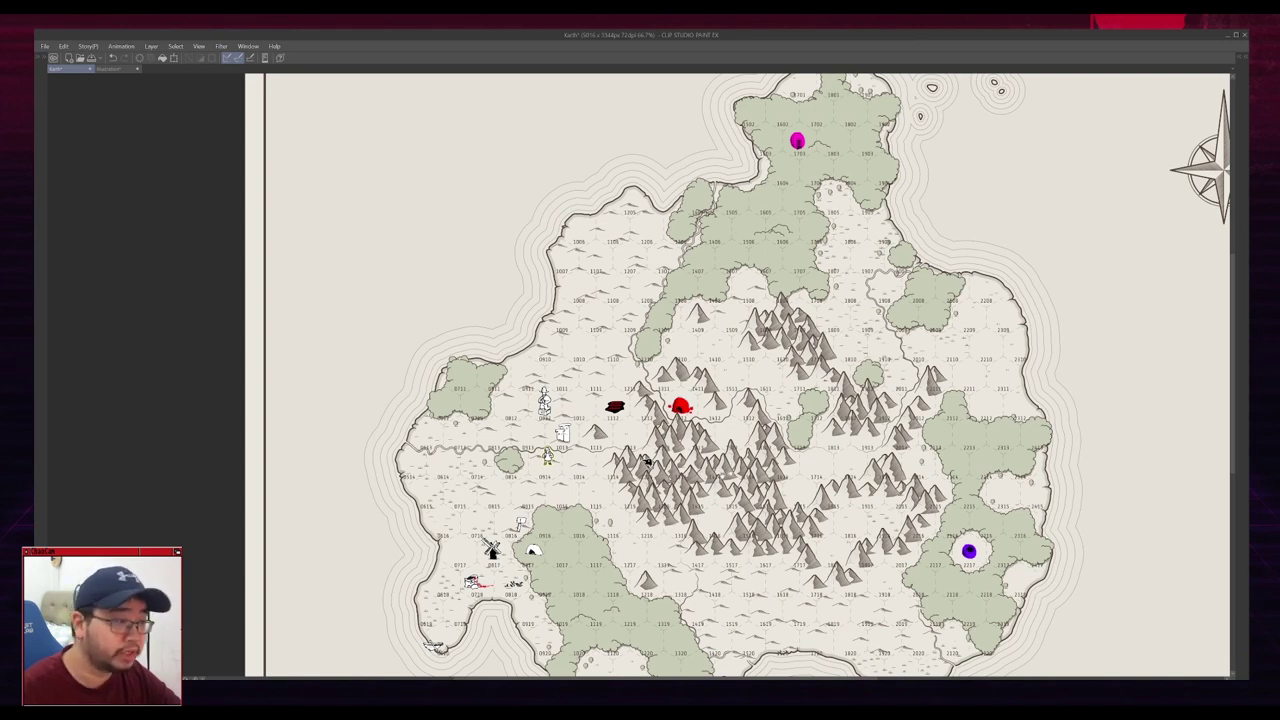
Step: Examine the red, magenta and purple meteorite sites around hexes 1312, 1703 and 2217 on the map
scroll(640, 400, "down", 2)
scroll(640, 400, "up", 5)
left_click_drag(640, 400, 408, 306)
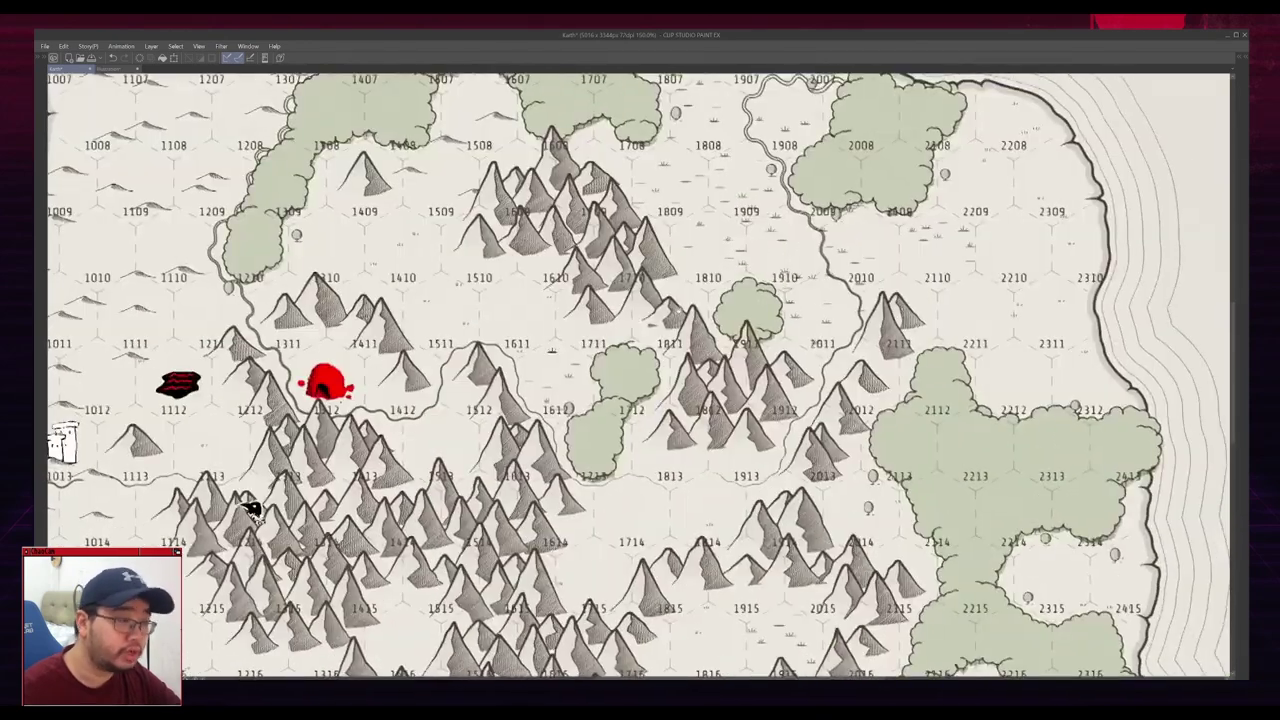
scroll(253, 510, "down", 3)
scroll(625, 270, "up", 4)
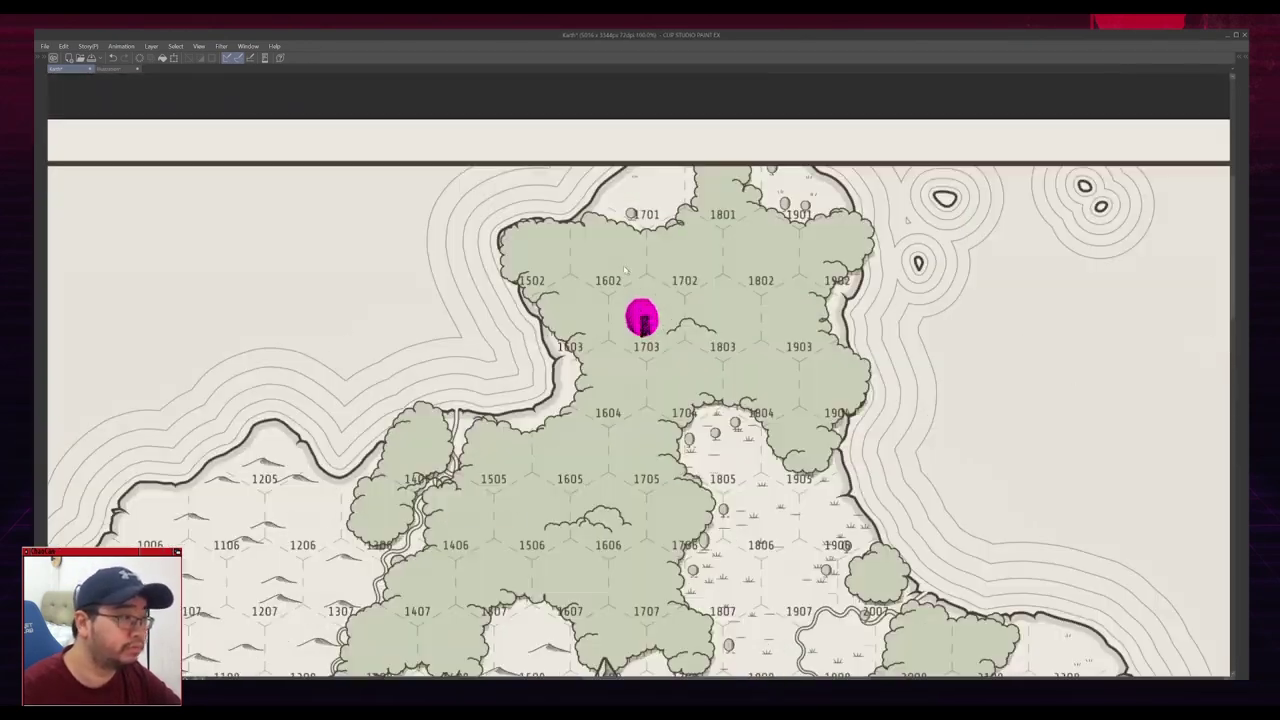
scroll(625, 270, "down", 3)
scroll(145, 537, "up", 4)
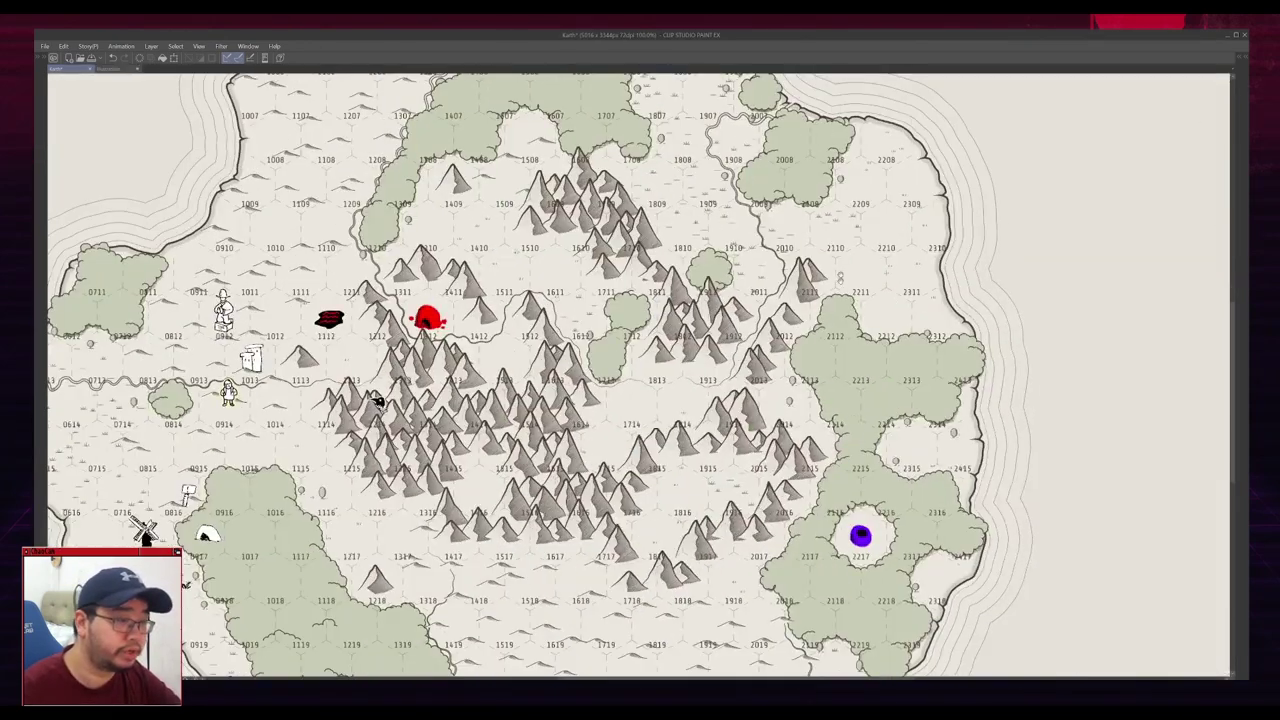
scroll(949, 630, "up", 3)
scroll(758, 409, "down", 3)
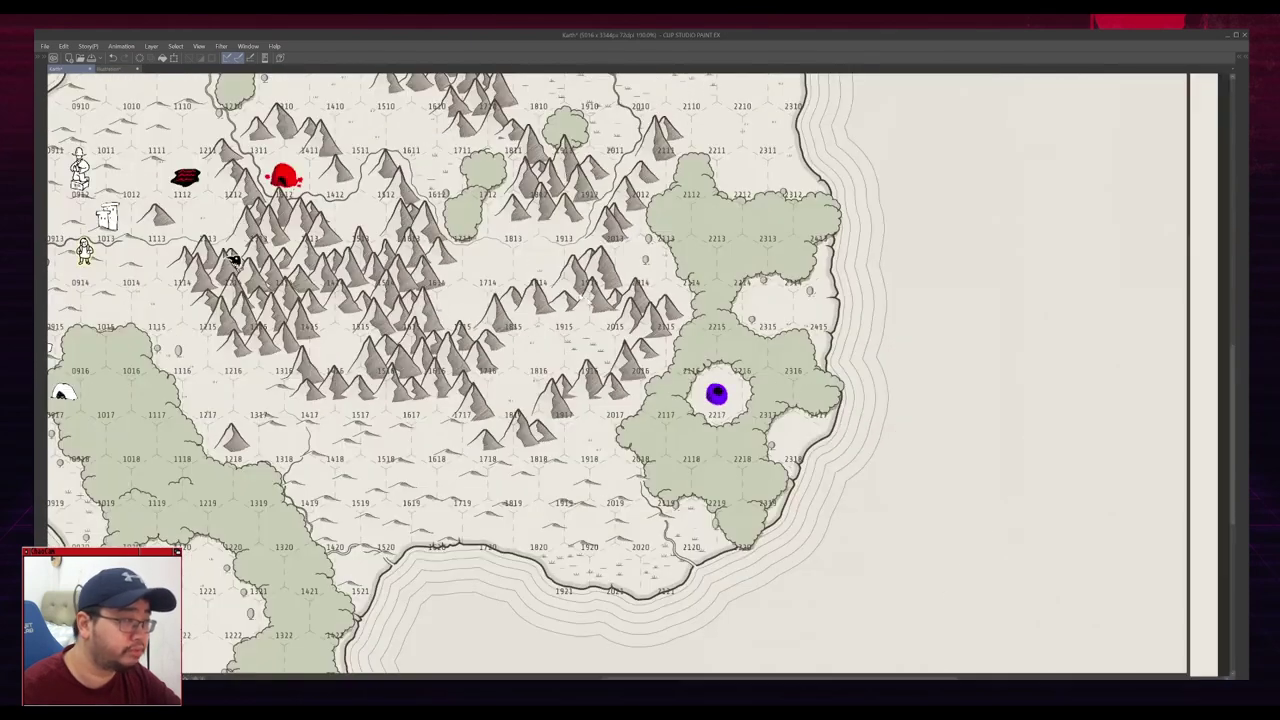
Step: Inspect the southwestern landmarks: the boat at 0620, bloodied cart at 0718, herbs at 0818, windmill at 0817 and lair at 0917
left_click_drag(758, 409, 1172, 595)
scroll(700, 370, "up", 4)
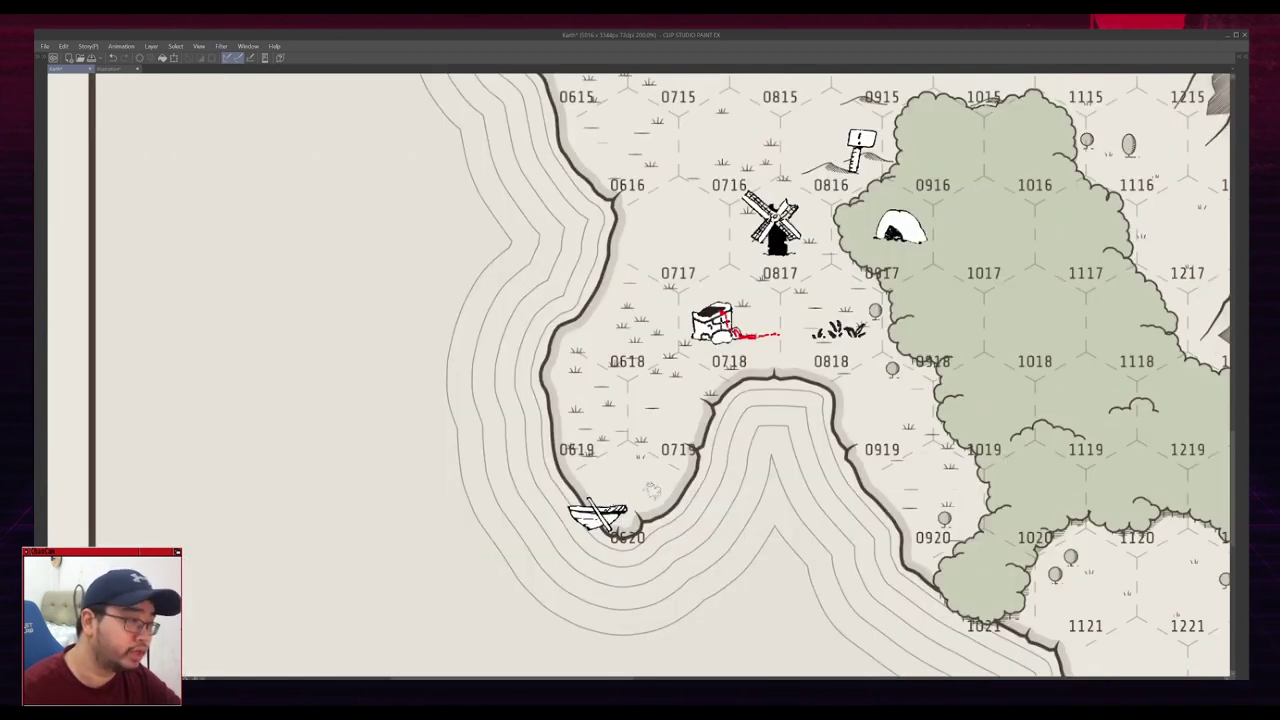
left_click_drag(742, 430, 706, 500)
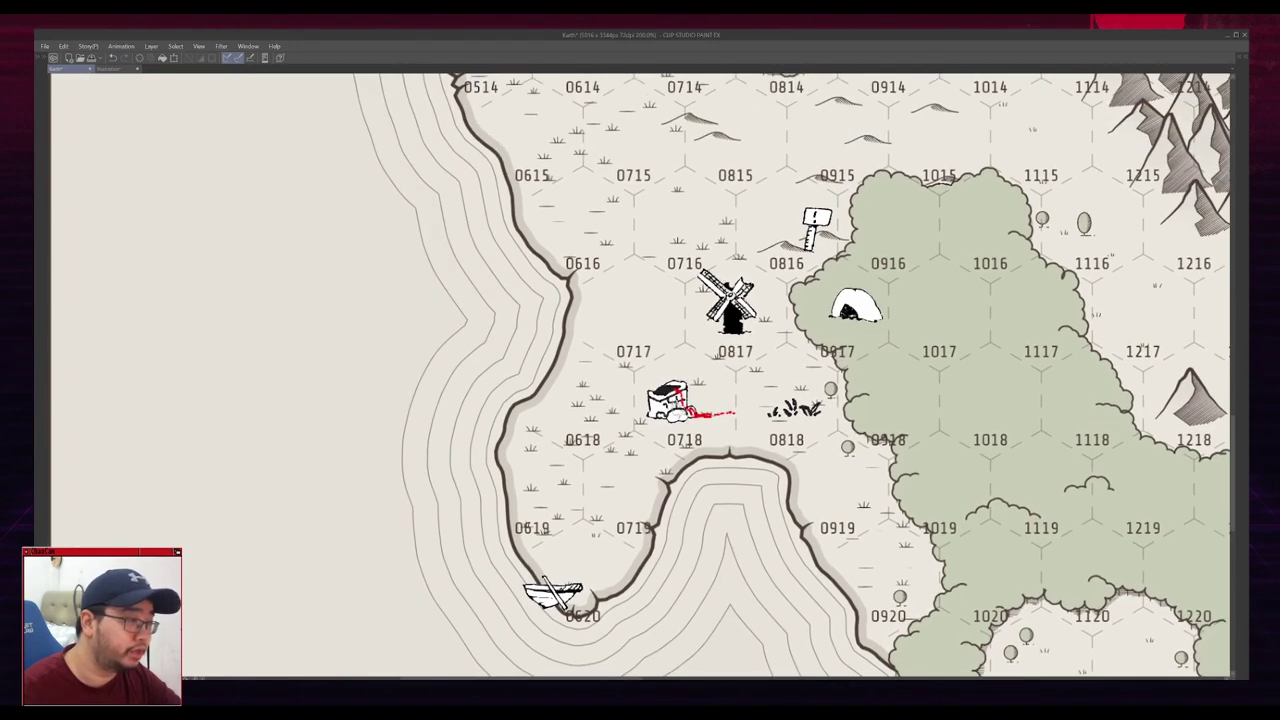
scroll(681, 402, "up", 2)
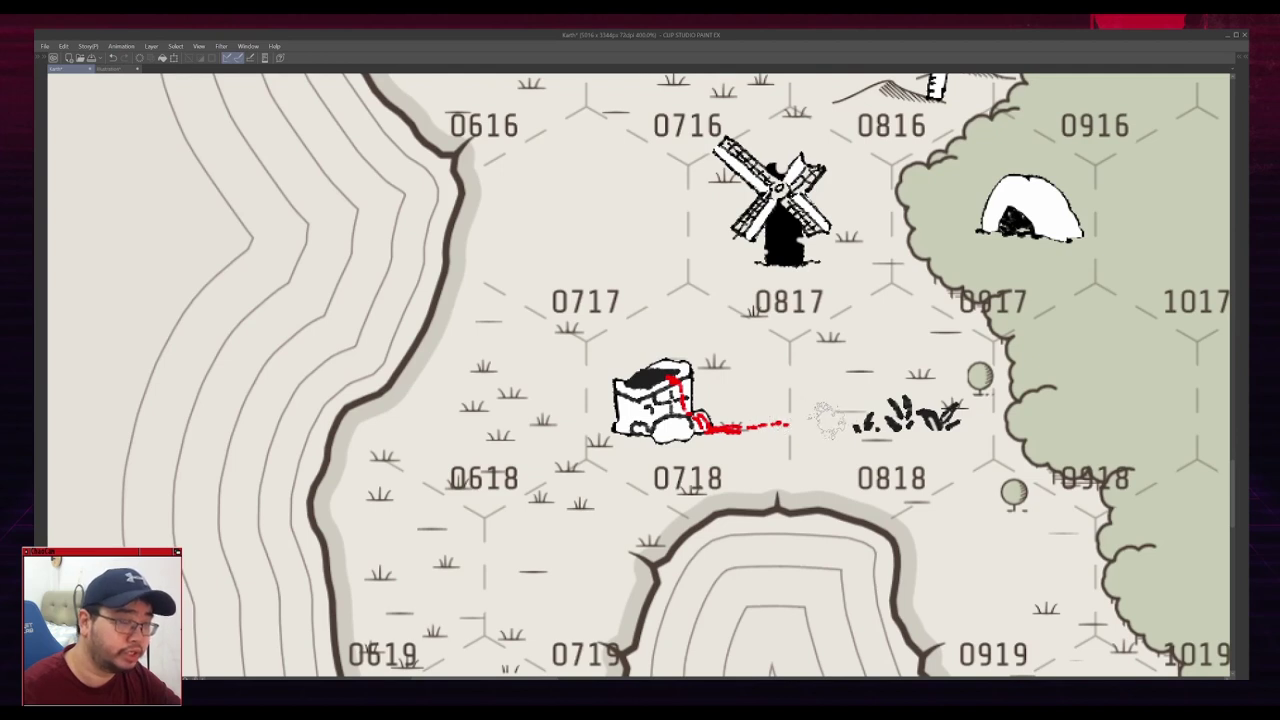
left_click_drag(884, 460, 784, 485)
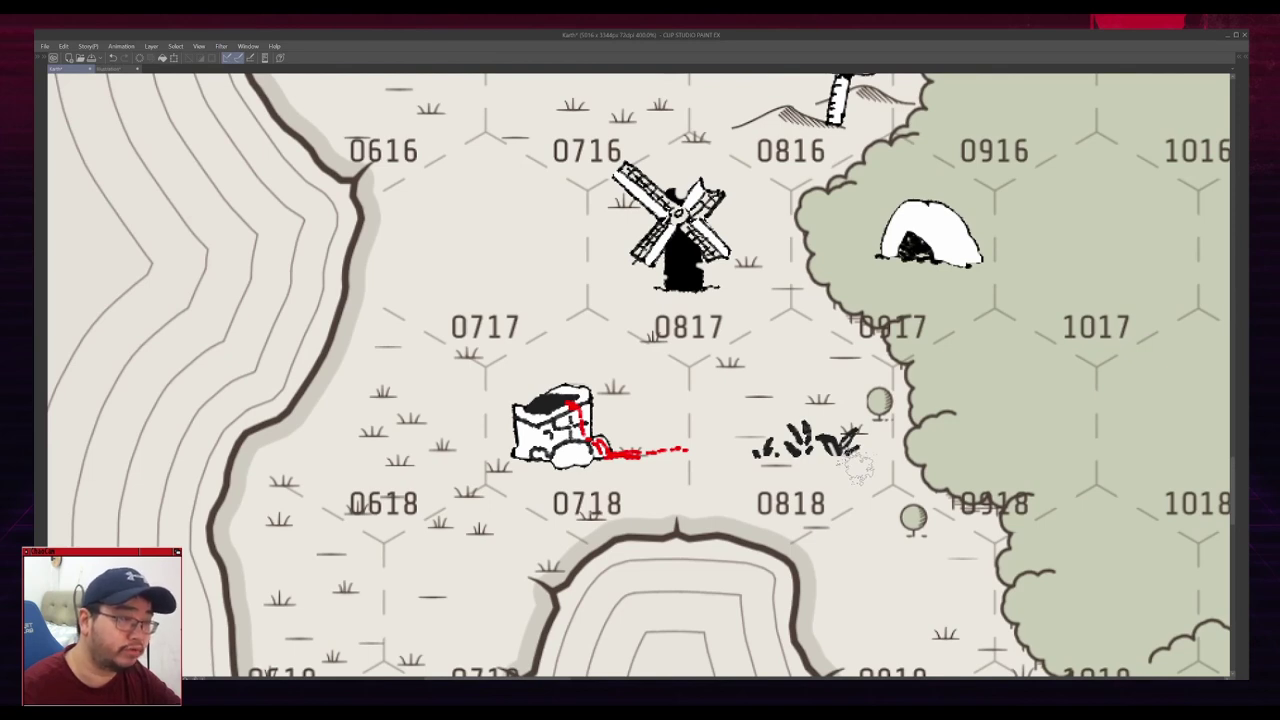
left_click_drag(954, 250, 760, 419)
scroll(760, 418, "up", 3)
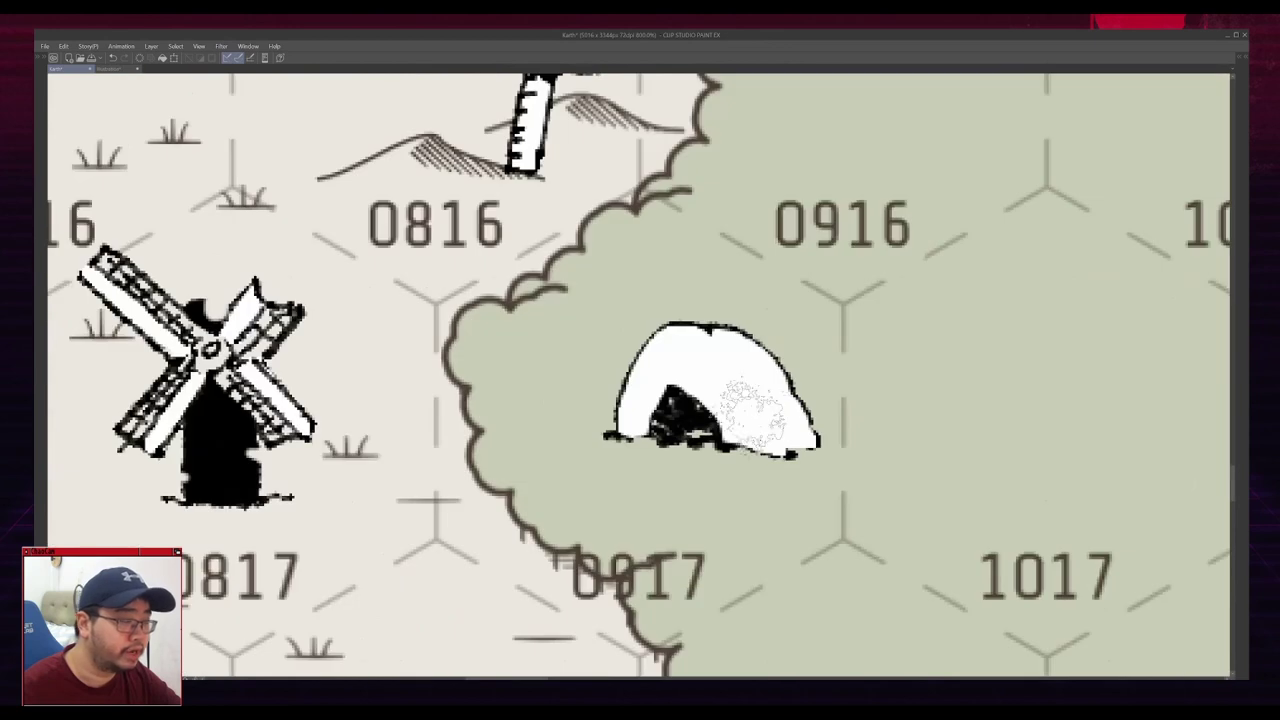
scroll(755, 412, "down", 3)
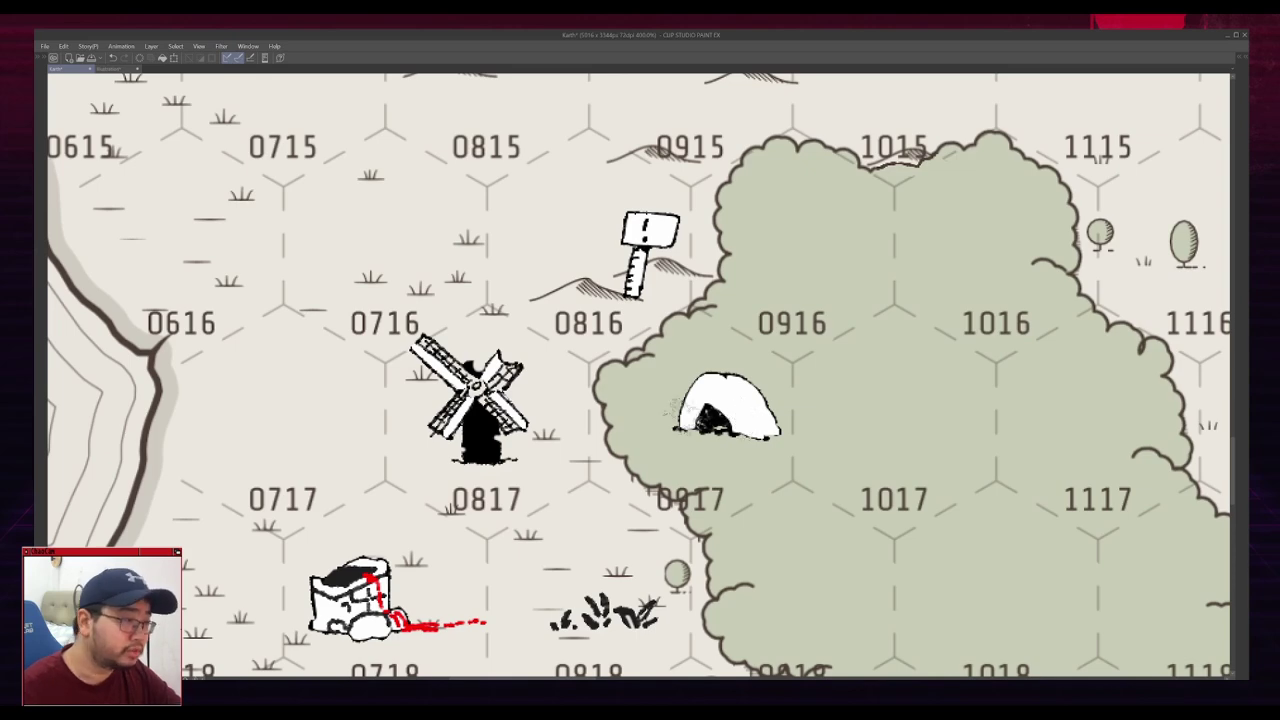
Step: Inspect the praying farmer statue at hex 0912 and the village towers at hex 1013
scroll(725, 410, "down", 5)
scroll(725, 410, "up", 3)
scroll(697, 324, "up", 5)
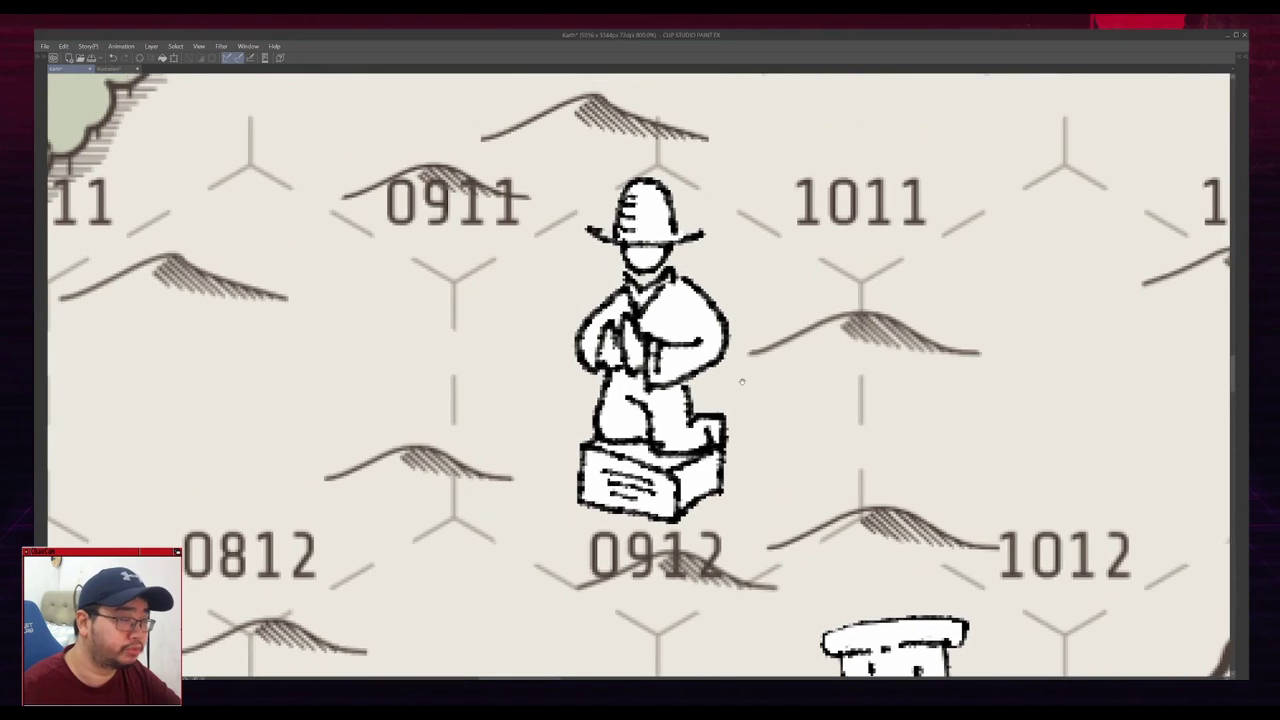
mouse_move(737, 376)
left_mouse_down()
mouse_move(700, 271)
mouse_move(557, 85)
left_mouse_up()
left_click_drag(735, 310, 765, 295)
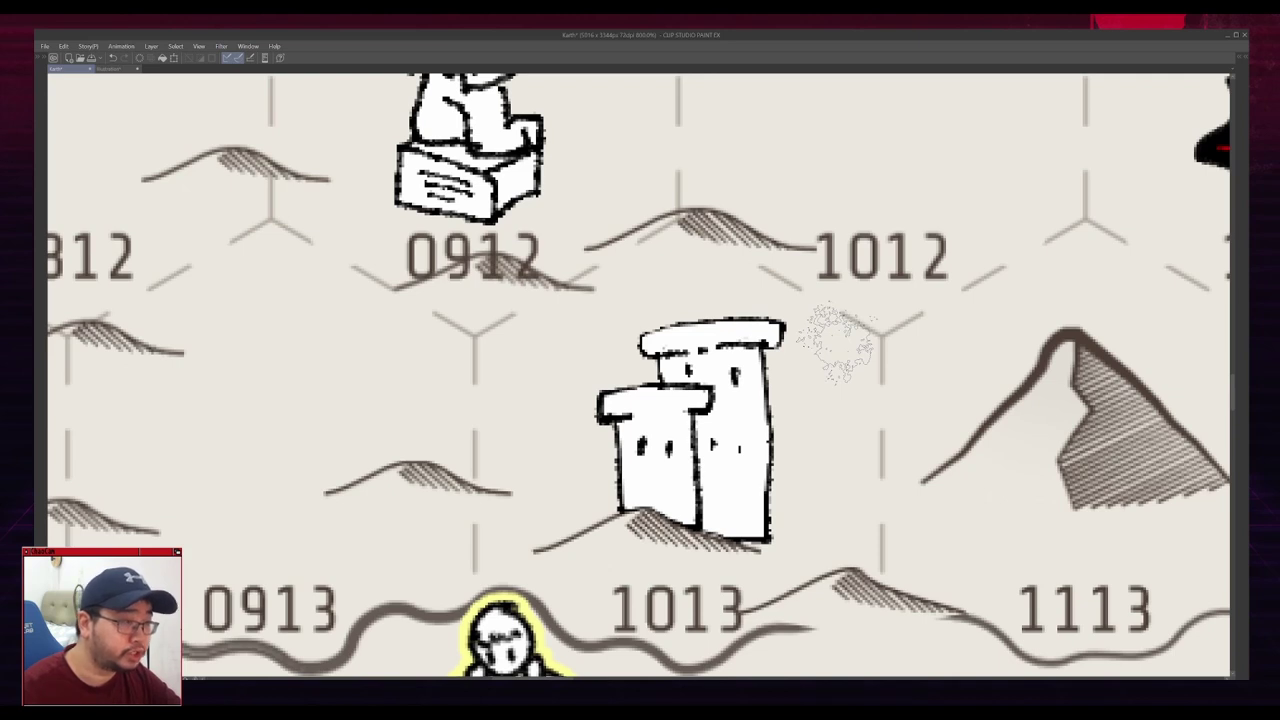
scroll(838, 343, "down", 2)
left_click_drag(875, 400, 790, 436)
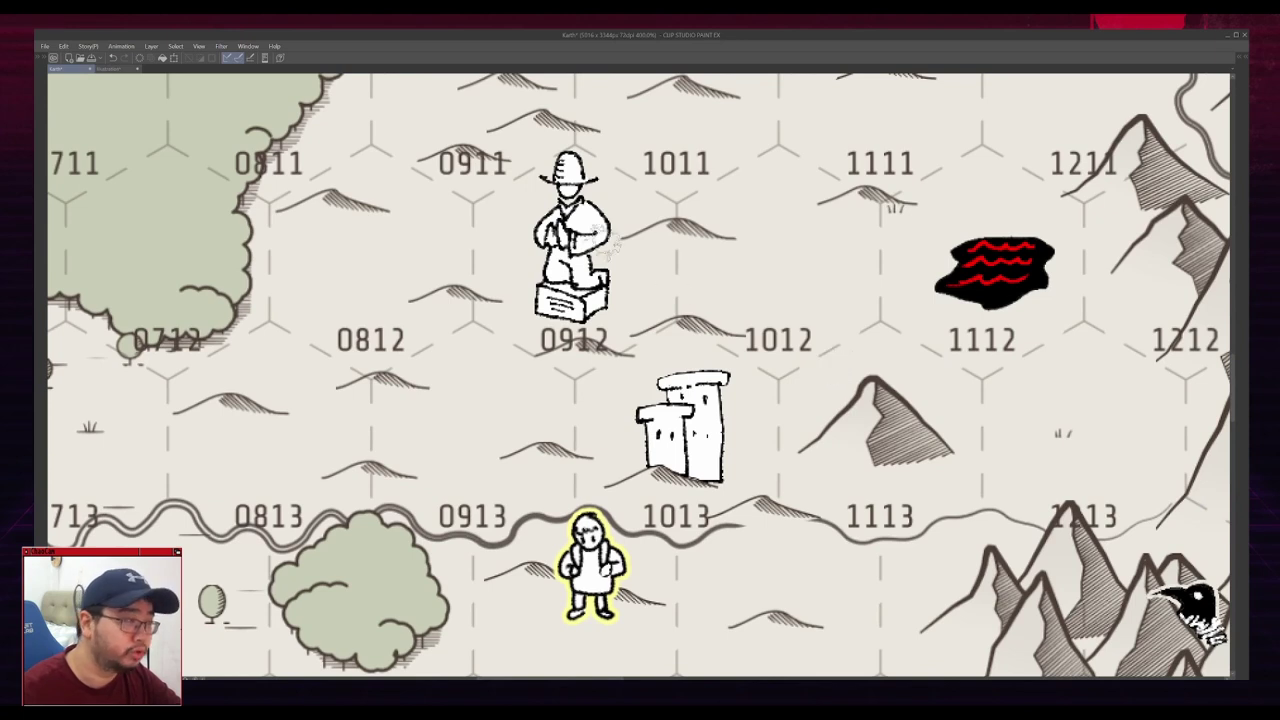
Step: Examine the black-and-red pool at hex 1112, the raven at hex 1214 and the highlighted traveller near hex 0914
scroll(705, 385, "down", 2)
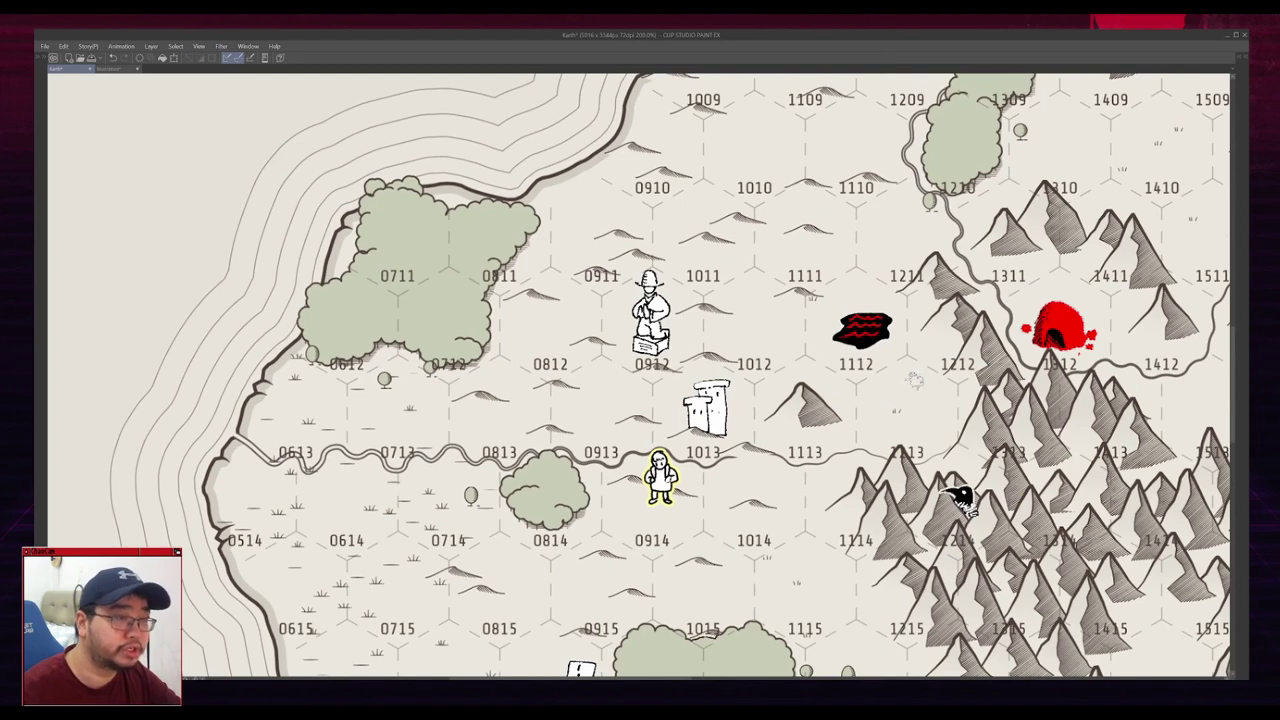
left_click_drag(914, 381, 828, 405)
scroll(816, 390, "up", 2)
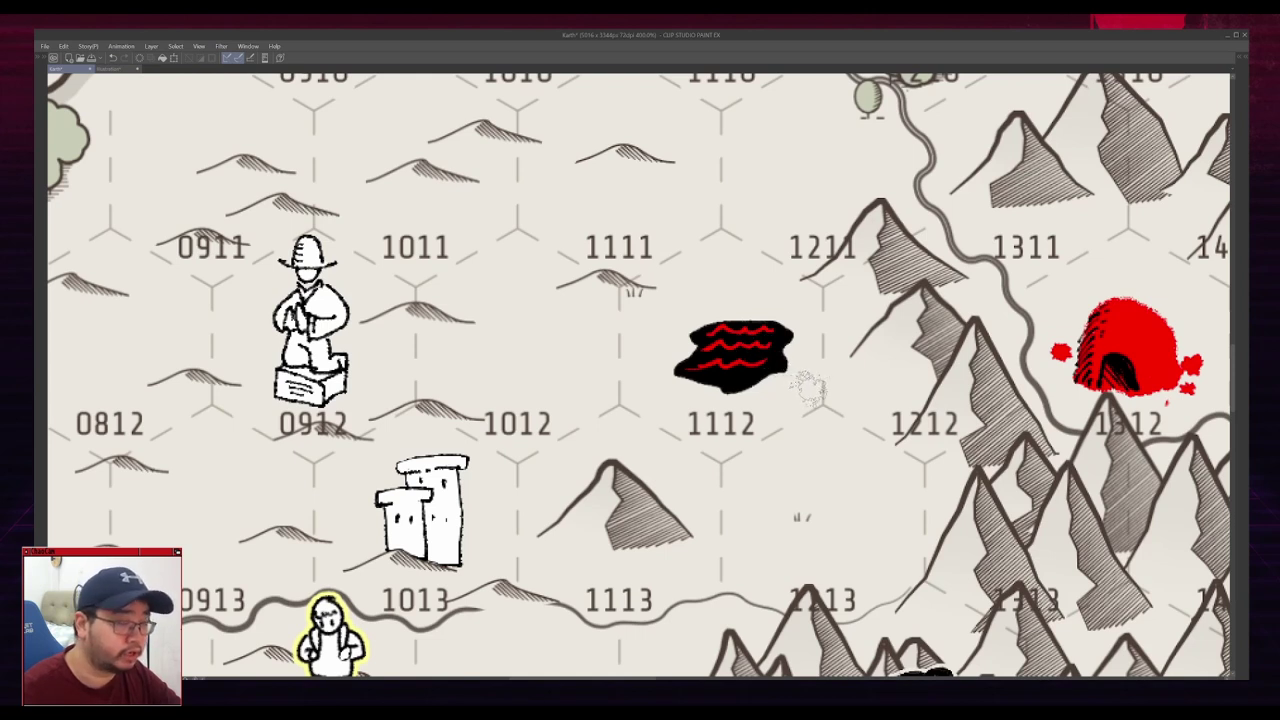
scroll(810, 390, "down", 3)
scroll(795, 395, "up", 5)
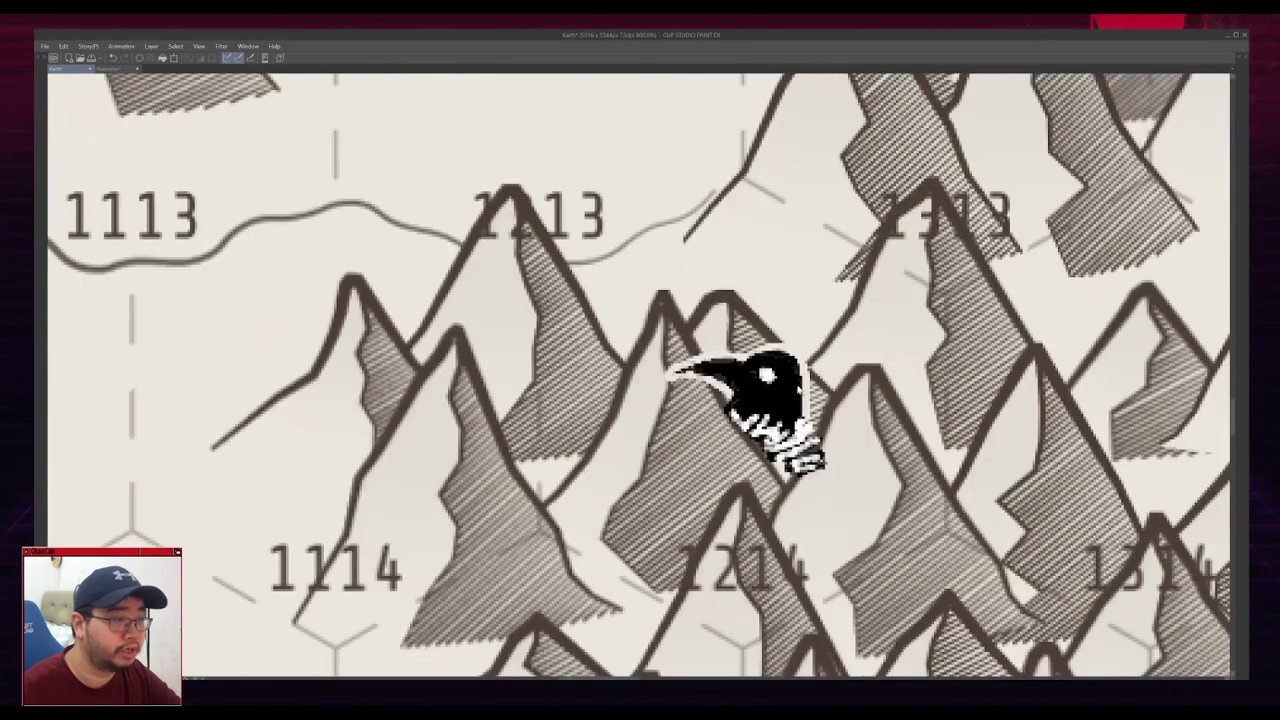
scroll(760, 360, "down", 2)
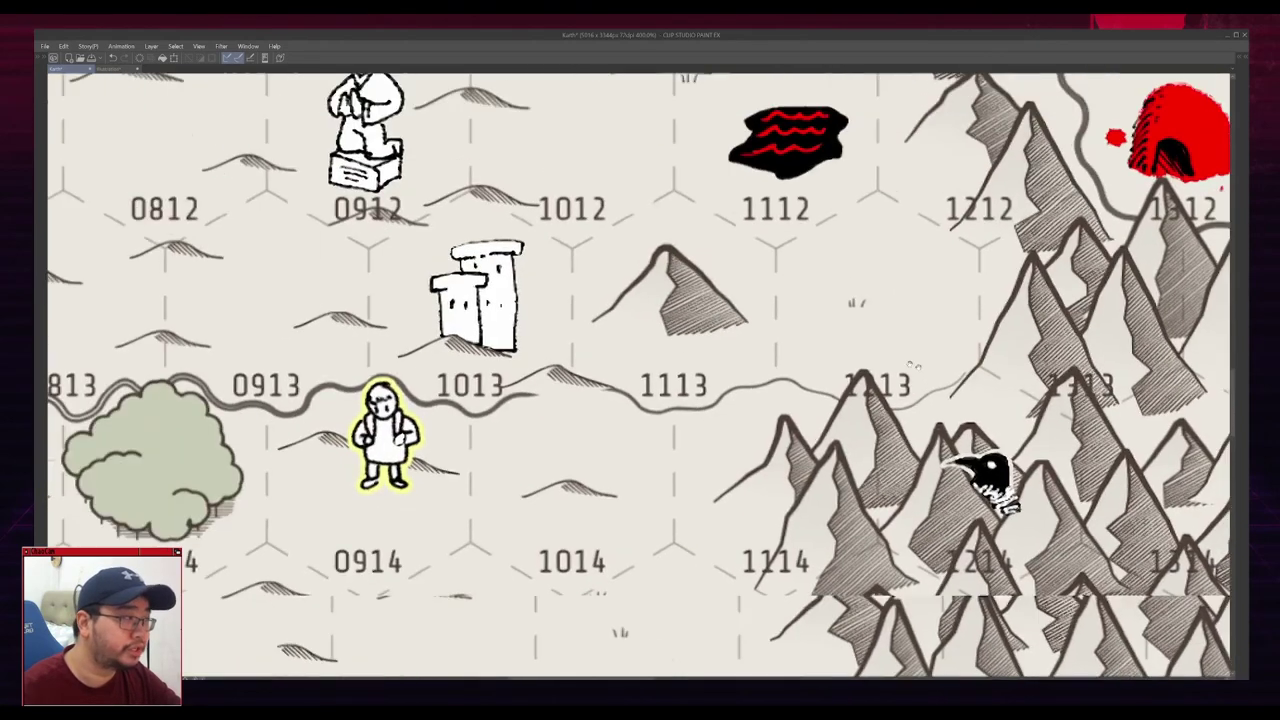
left_click_drag(913, 367, 1013, 429)
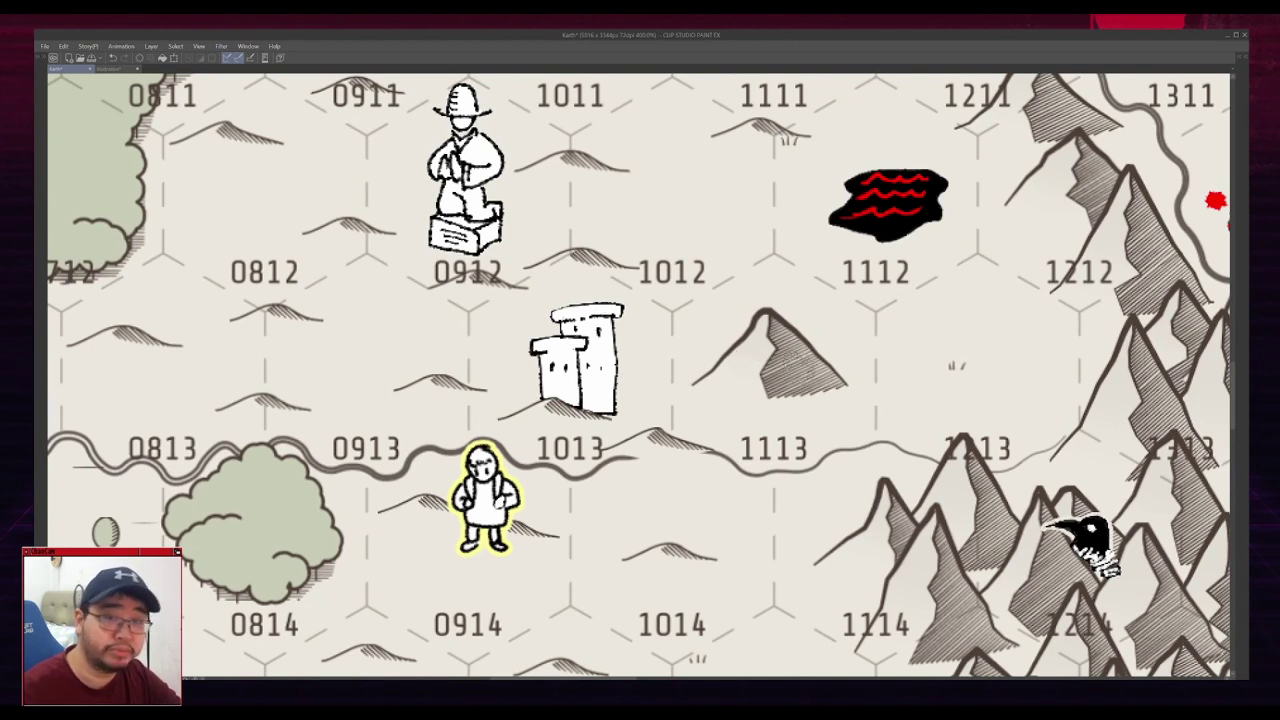
Step: Switch to Obsidian and review the Karth Quick-Ref tables and the Karth note's creatures, encounters and hex entries
key("ctrl+alt+0")
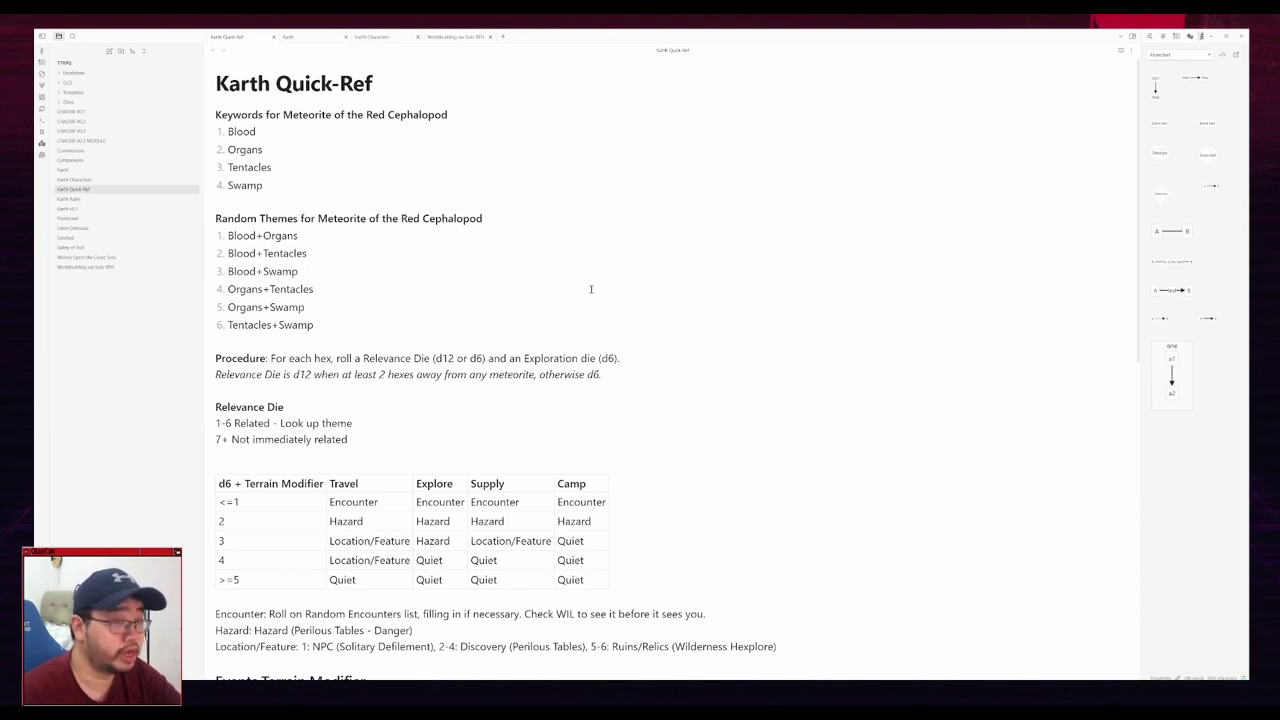
left_click(545, 304)
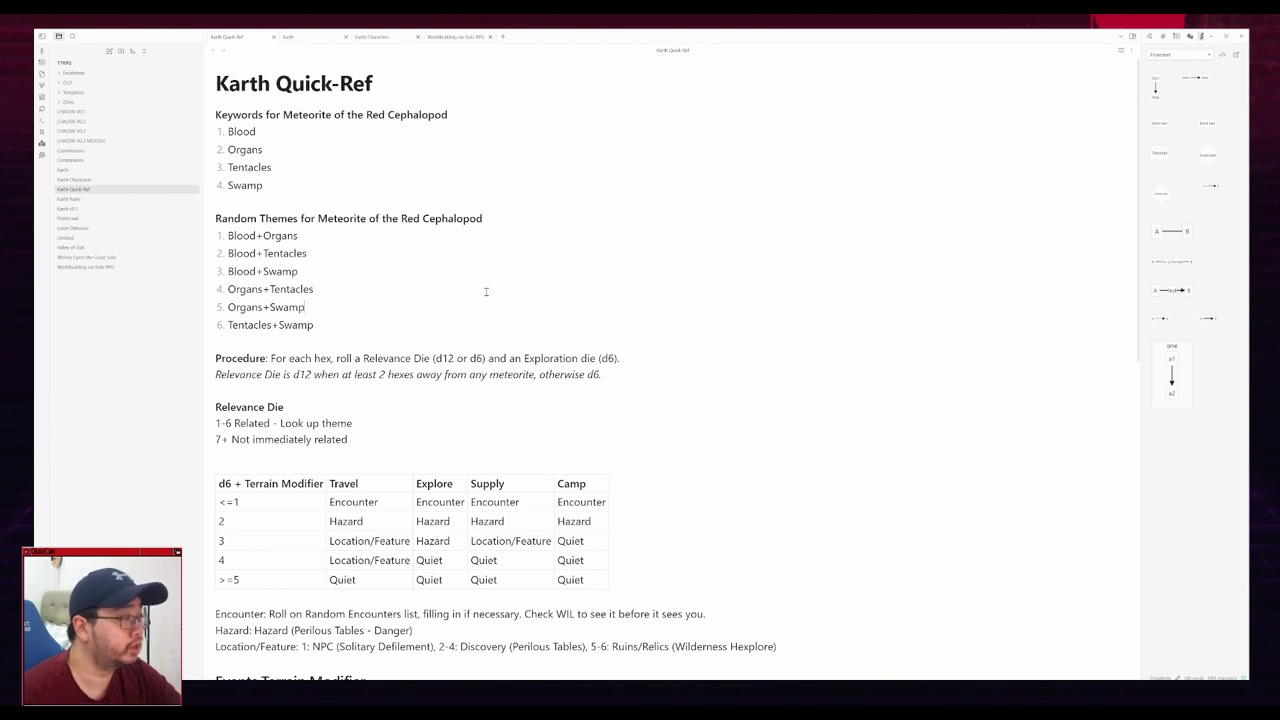
scroll(486, 291, "down", 5)
scroll(486, 291, "up", 3)
key("ctrl+Tab")
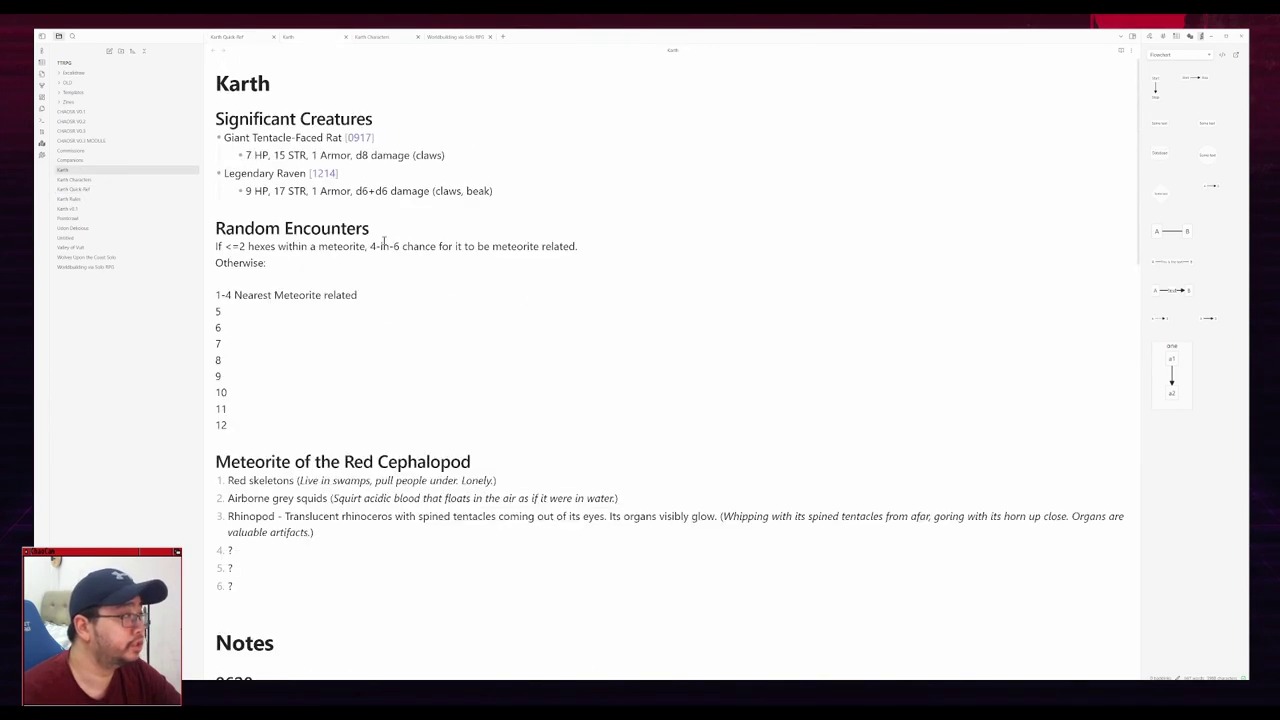
scroll(384, 243, "down", 7)
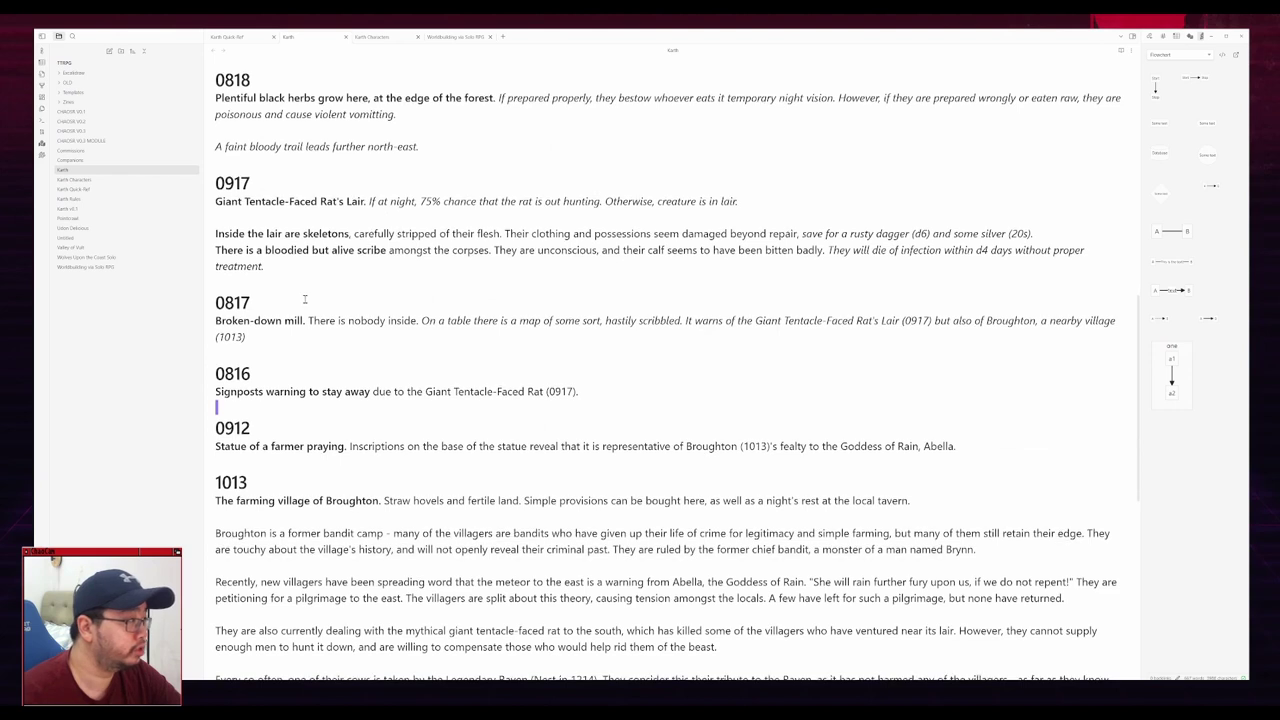
scroll(305, 299, "down", 3)
scroll(400, 340, "up", 5)
Step: Review the soldier's stats and equipment in the Karth Characters note, unfolding and refolding the dead poet's section
key("ctrl+Tab")
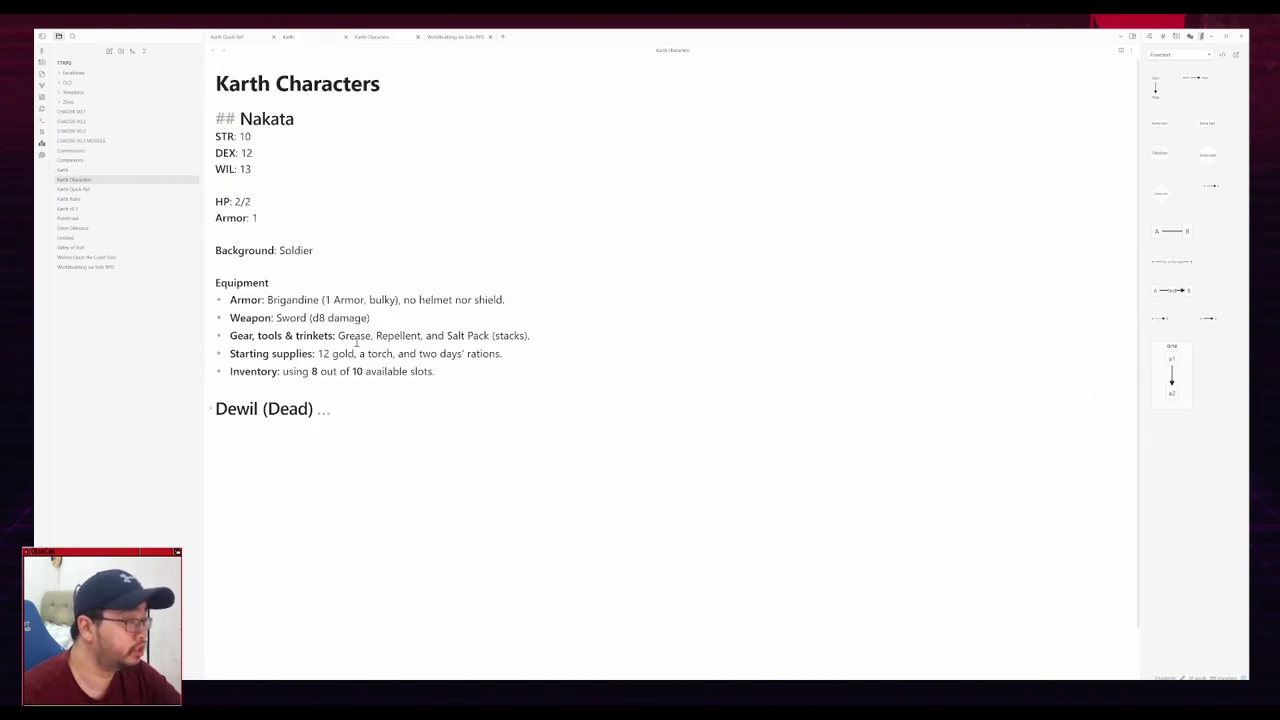
left_click(211, 409)
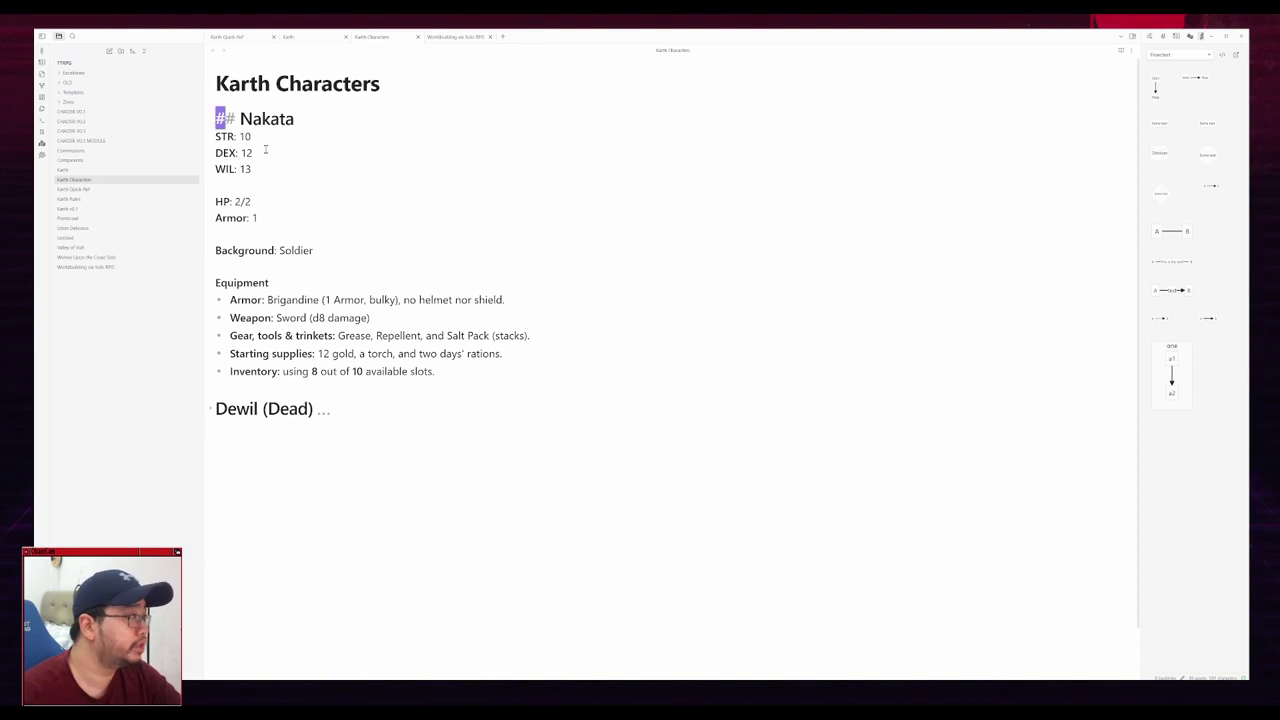
left_click(209, 411)
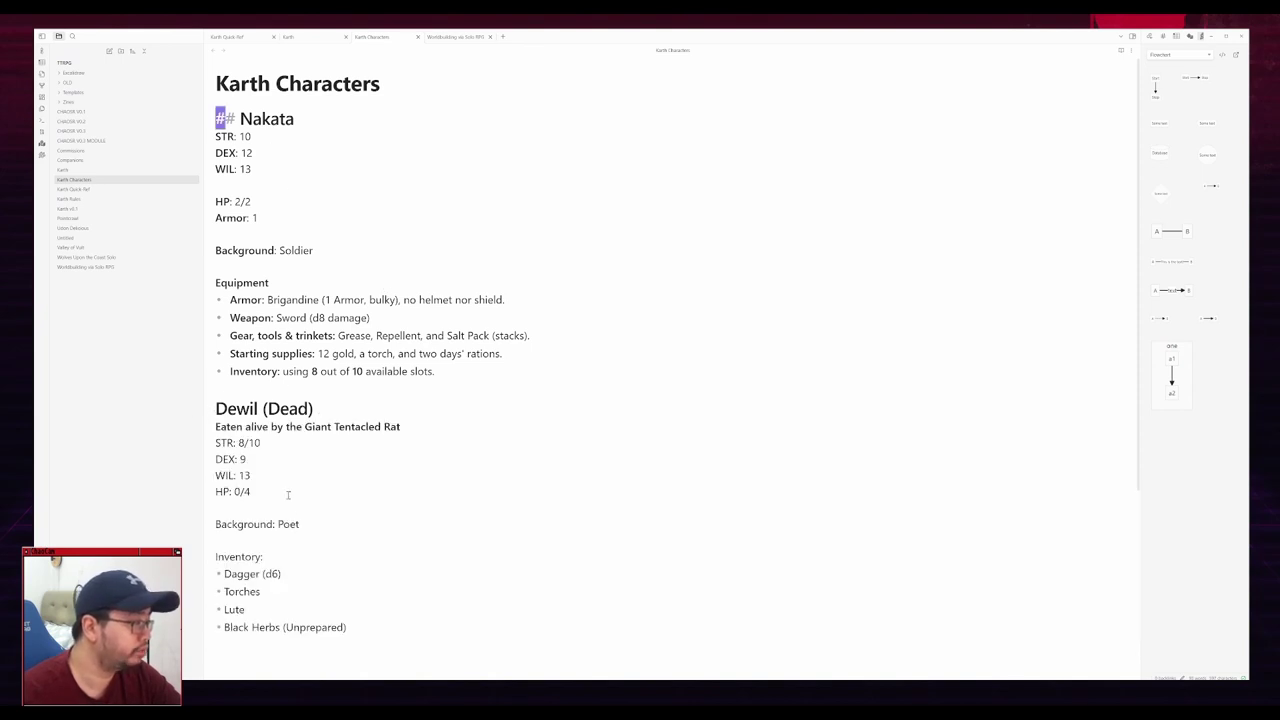
left_click(210, 411)
left_click(443, 336)
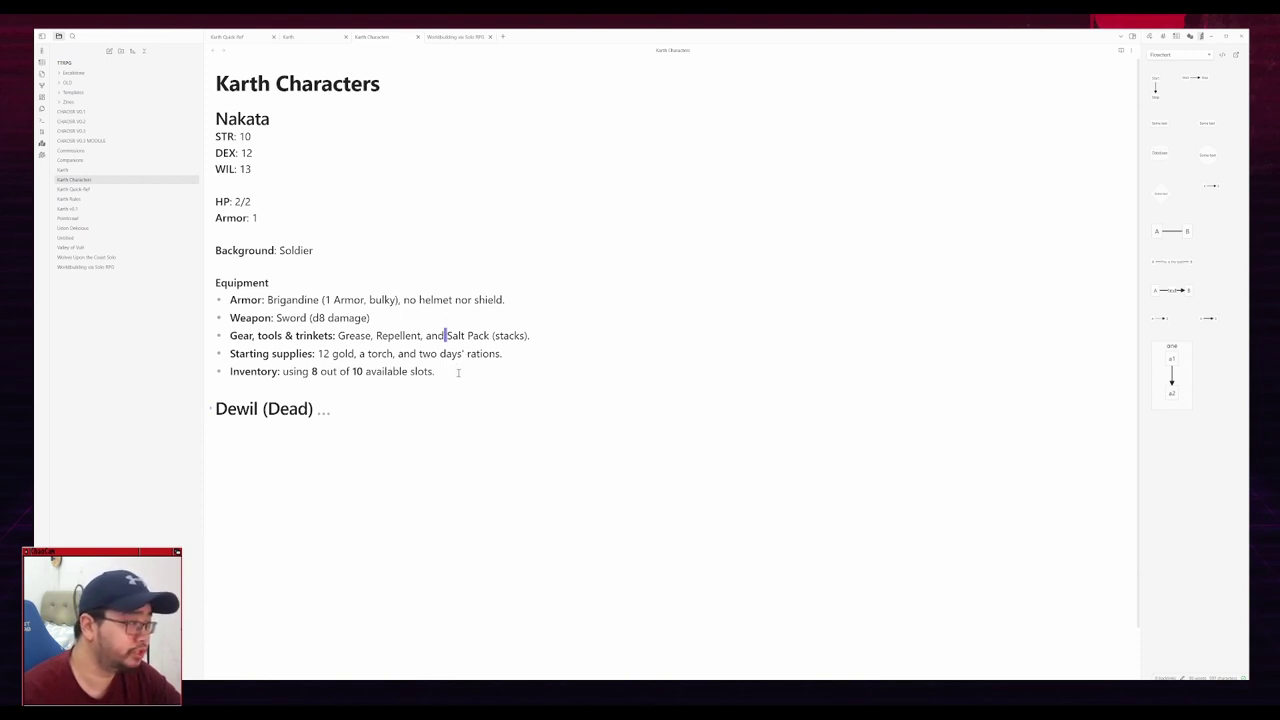
left_click(458, 371)
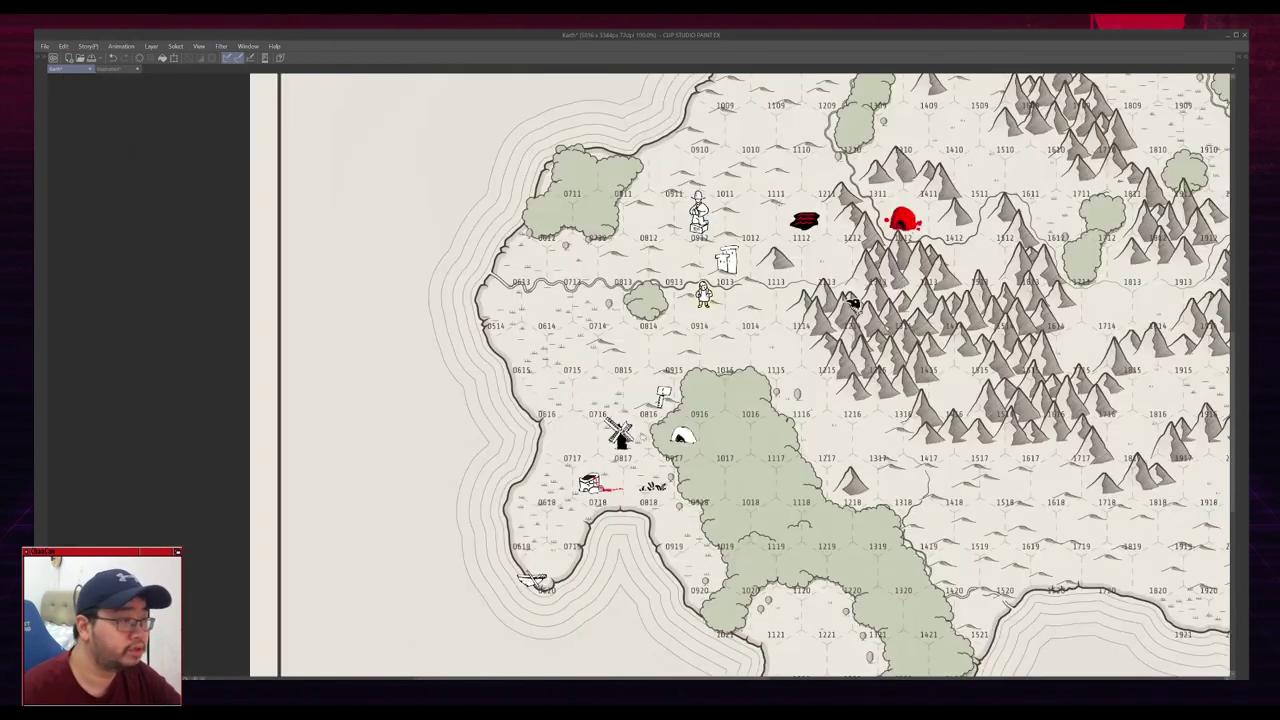
Step: Review the exploration table and terrain modifiers in the Karth Quick-Ref note and return to the hex map in Clip Studio Paint
scroll(619, 594, "down", 1)
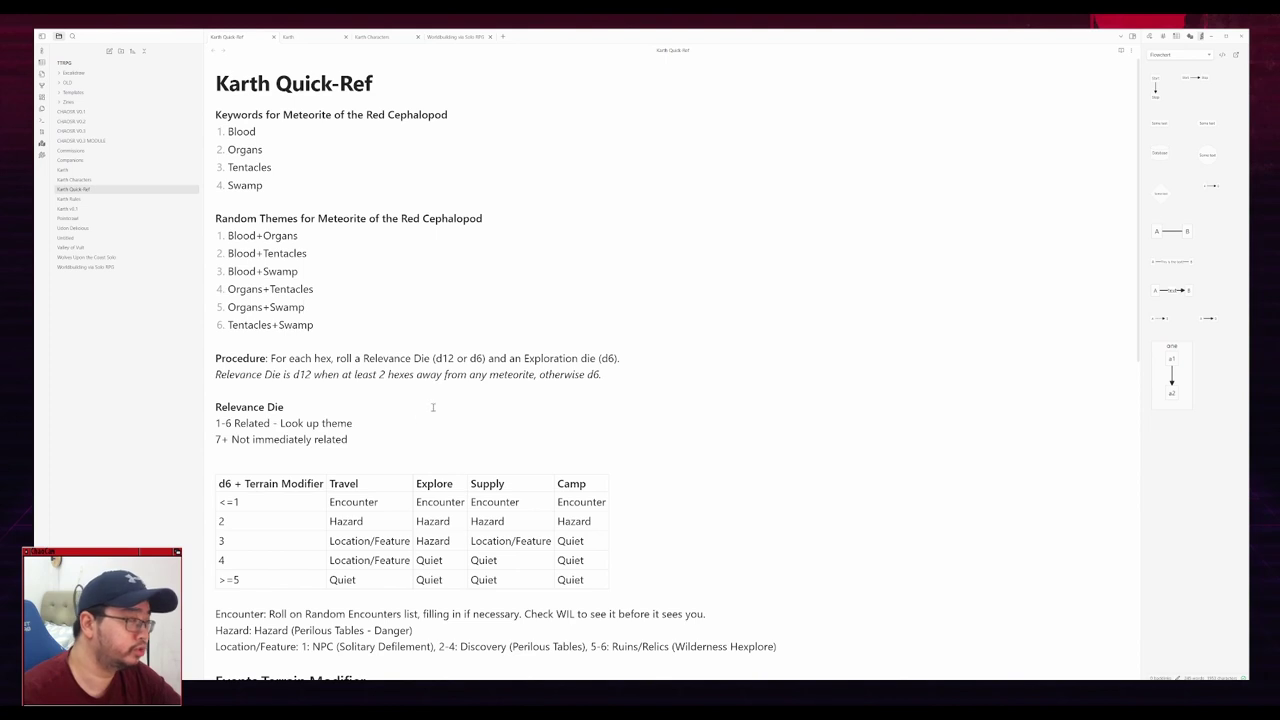
scroll(433, 407, "down", 3)
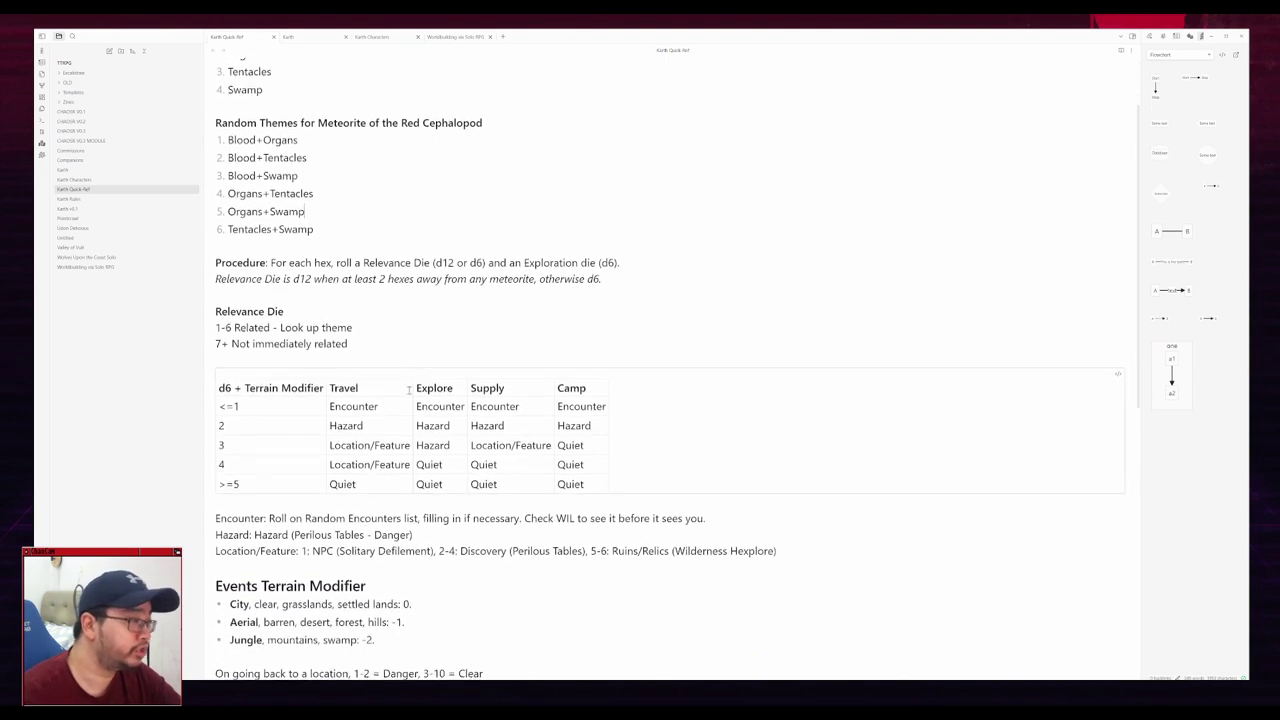
scroll(431, 410, "down", 2)
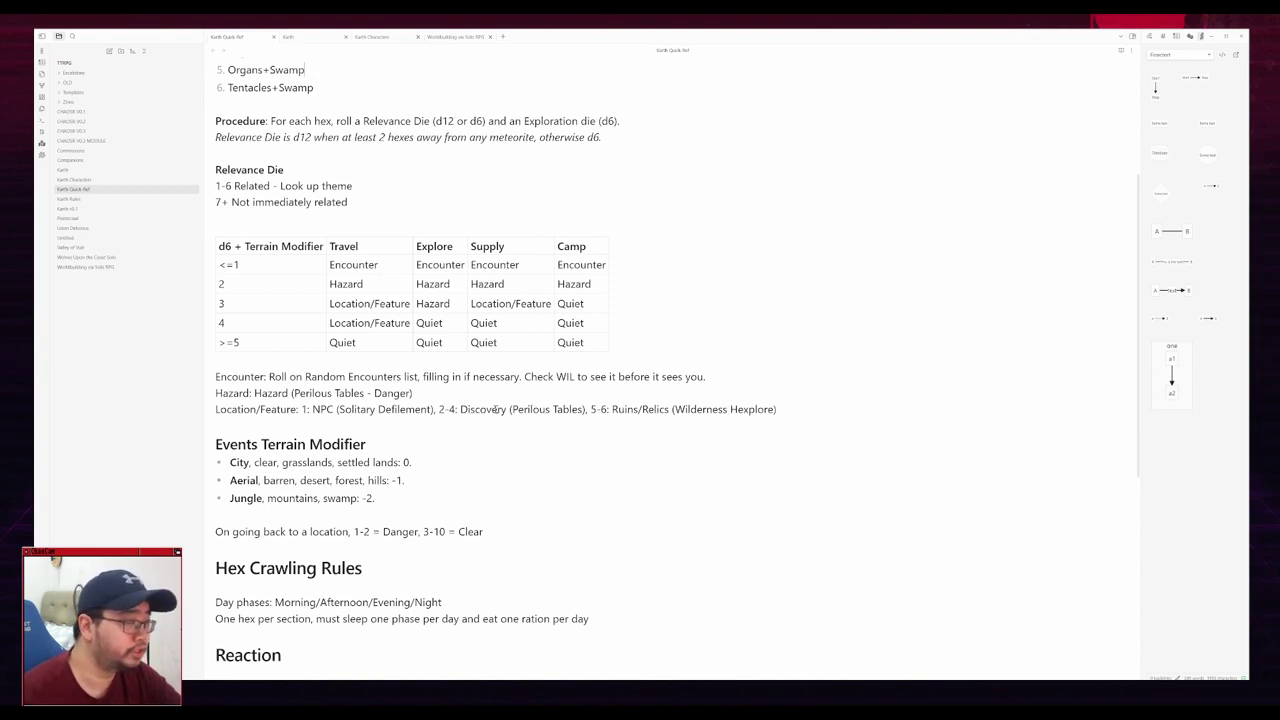
key("alt+Tab")
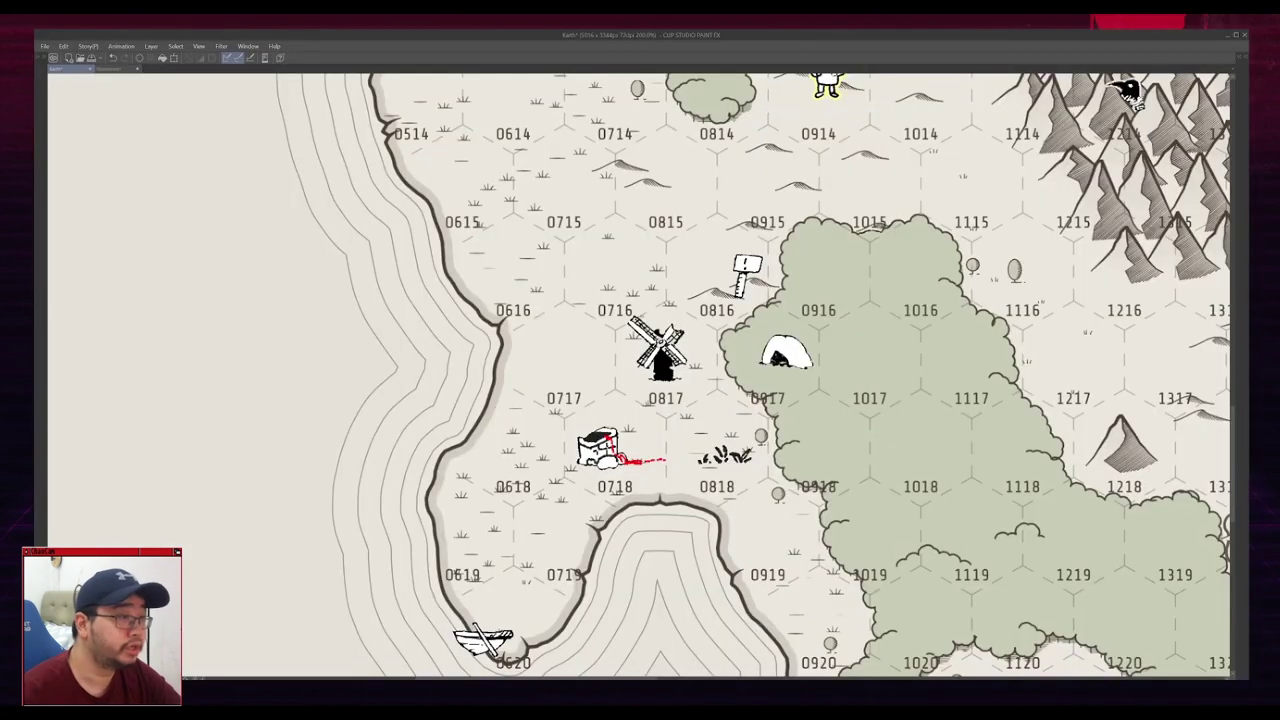
Step: Examine the hexes around 0912 and 1013 on the map and check the exploration table in Obsidian's Karth Quick-Ref note
scroll(640, 375, "up", 8)
scroll(680, 378, "up", 3)
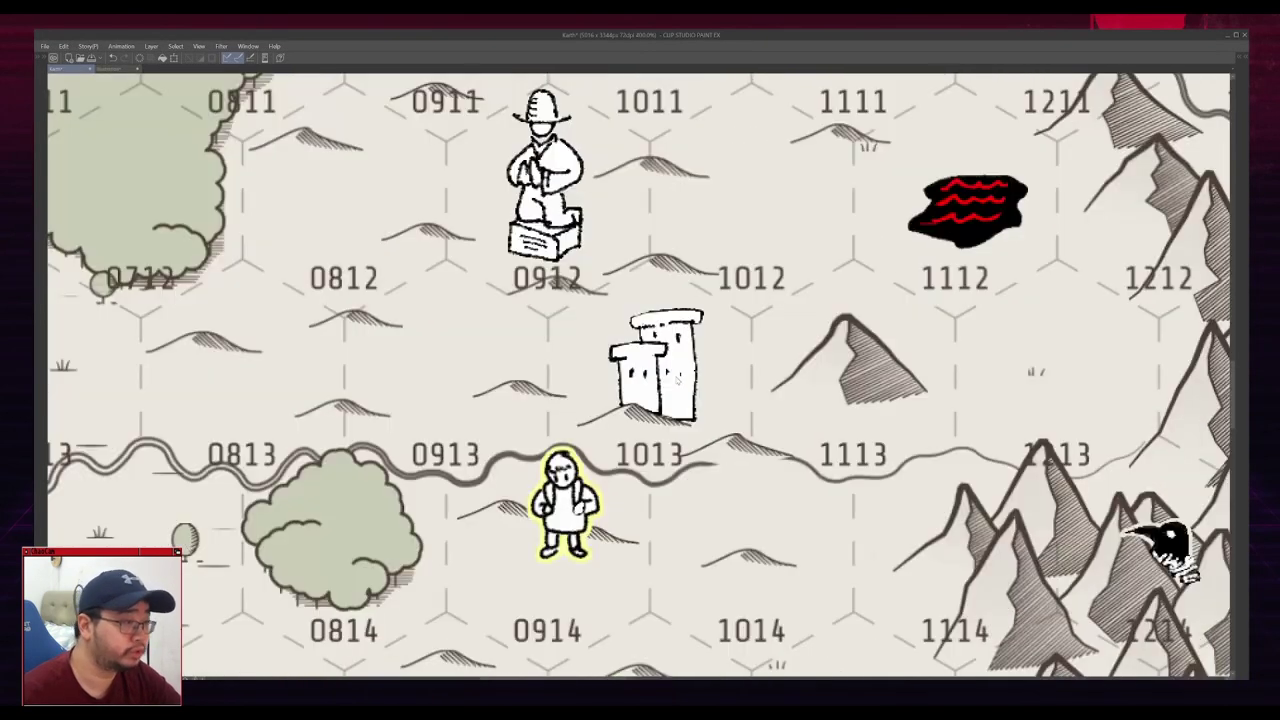
key("alt+Tab")
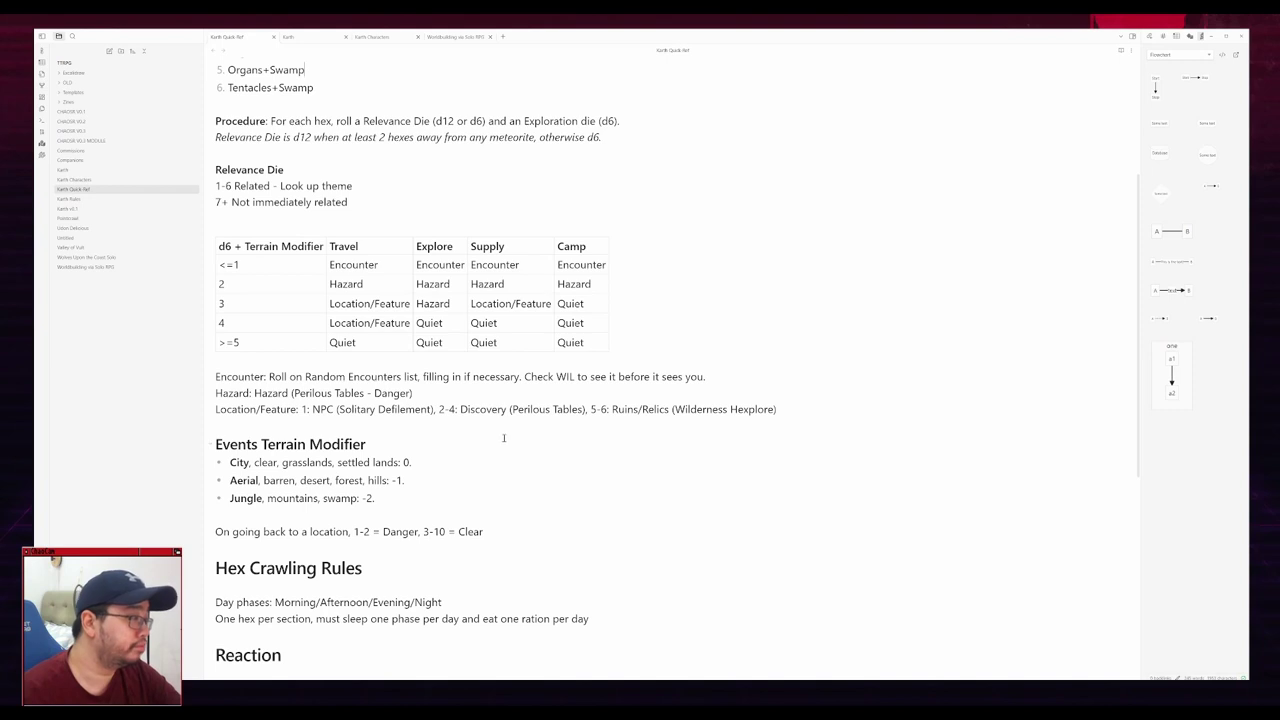
scroll(521, 400, "up", 3)
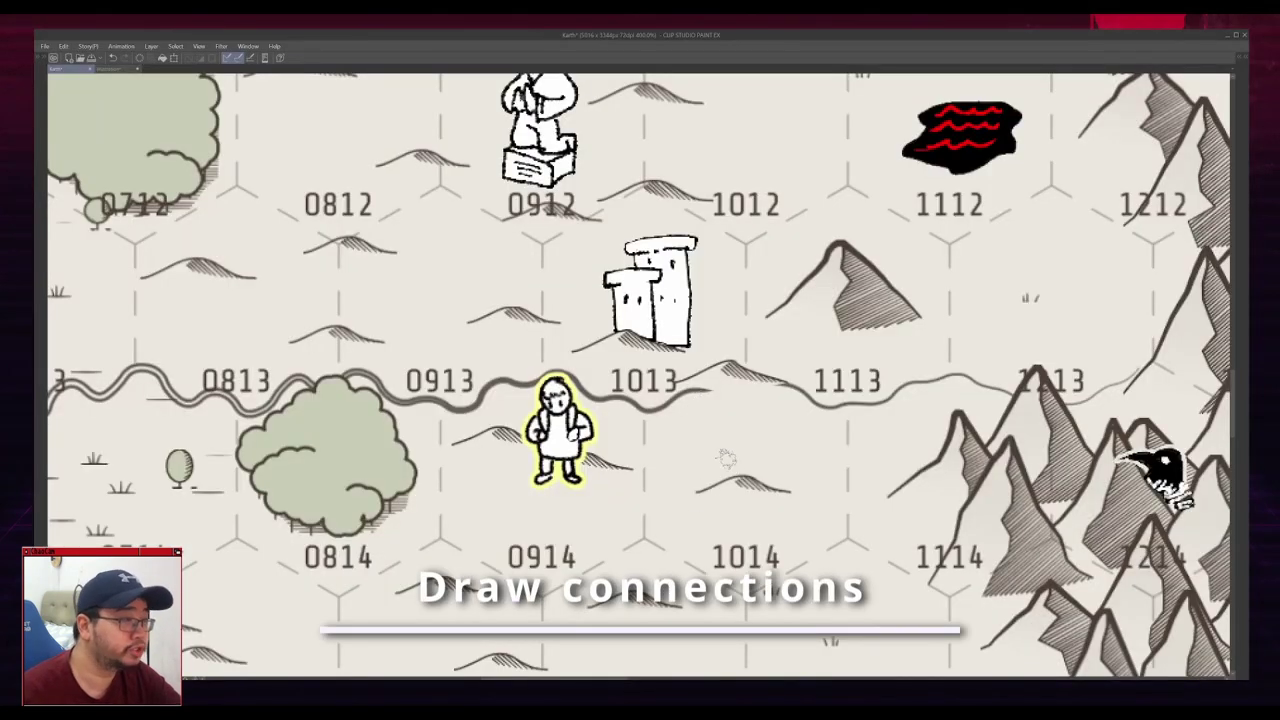
Step: Return to the hex map in Clip Studio Paint and compare the statue at 0912, the stone towers near 1013 and the pool at 1112
scroll(726, 458, "down", 3)
scroll(735, 422, "up", 3)
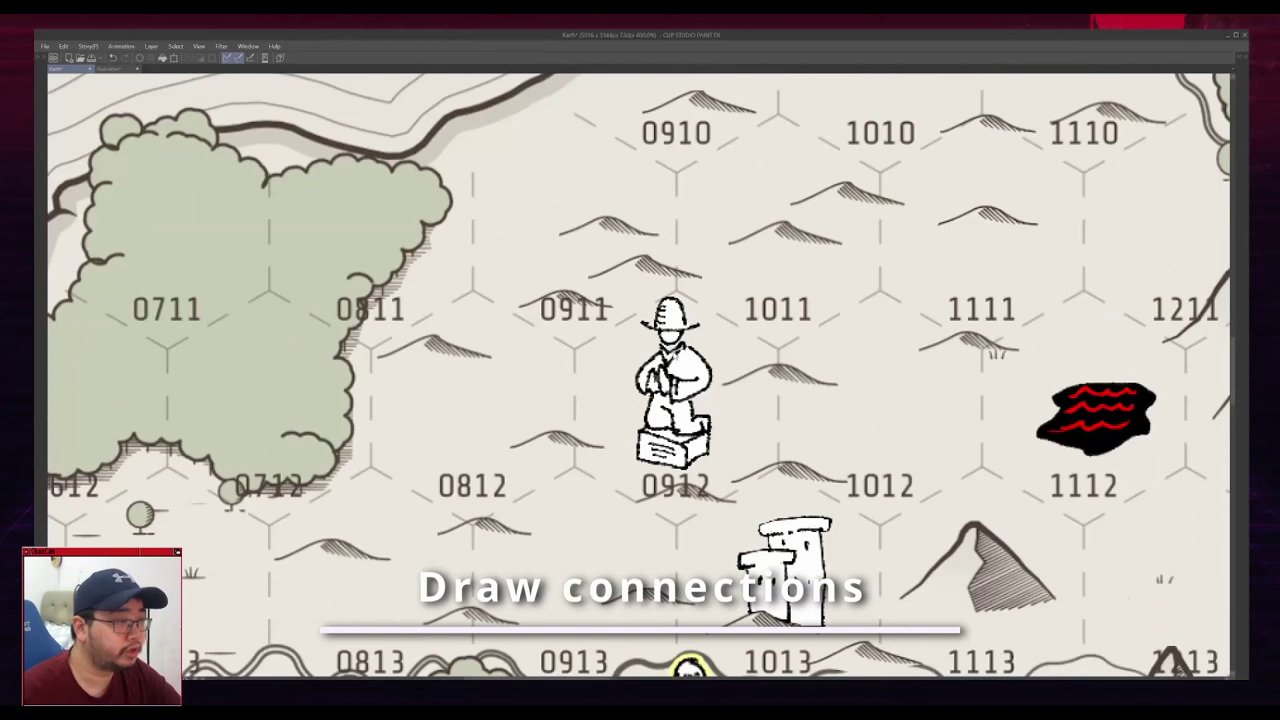
scroll(690, 380, "up", 3)
scroll(720, 400, "down", 4)
scroll(720, 400, "up", 2)
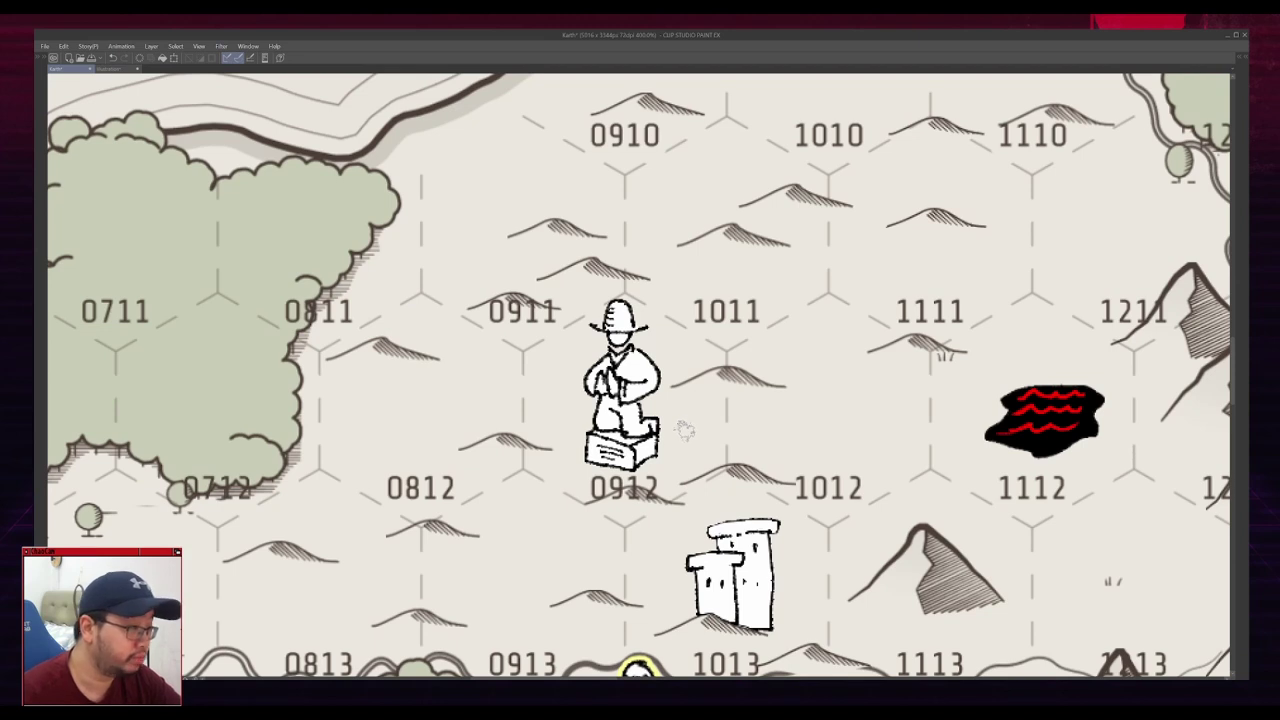
scroll(685, 430, "down", 5)
scroll(685, 430, "right", 3)
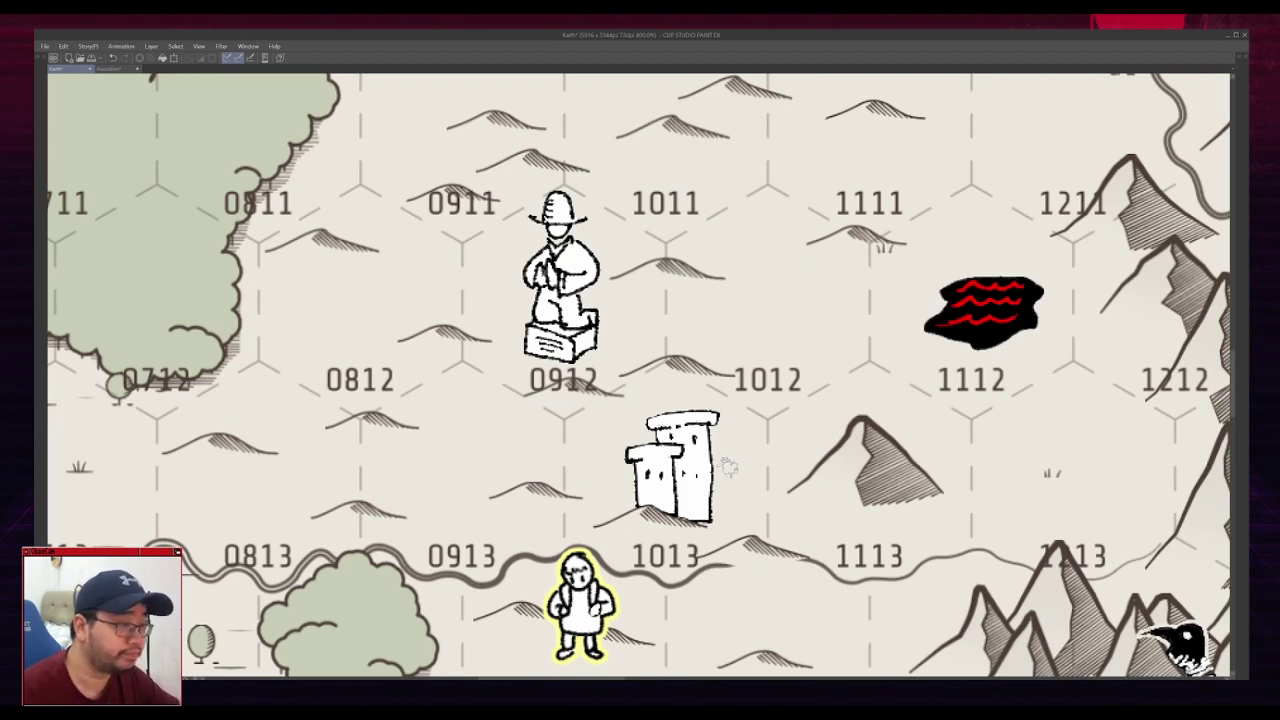
scroll(726, 468, "down", 5)
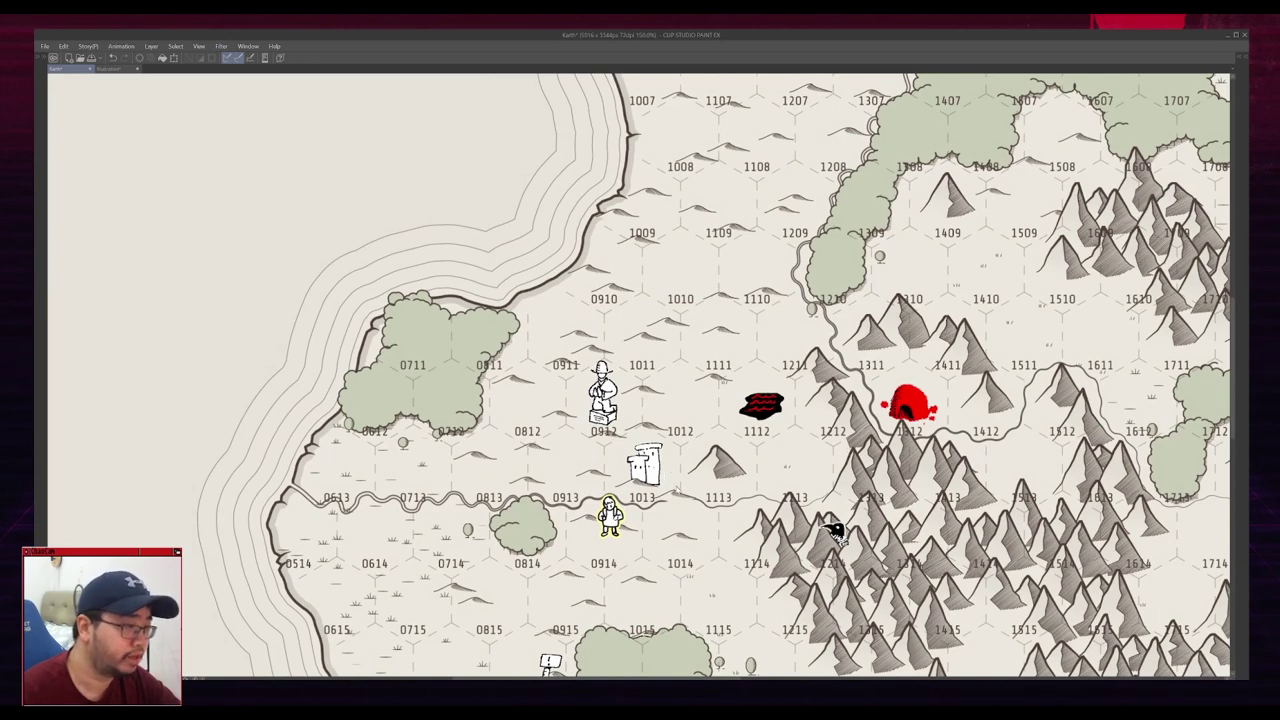
Step: Examine the warning sign near hex 0816, the windmill at 0817 and the cave at the forest edge near 0917
scroll(835, 530, "down", 3)
scroll(549, 651, "up", 6)
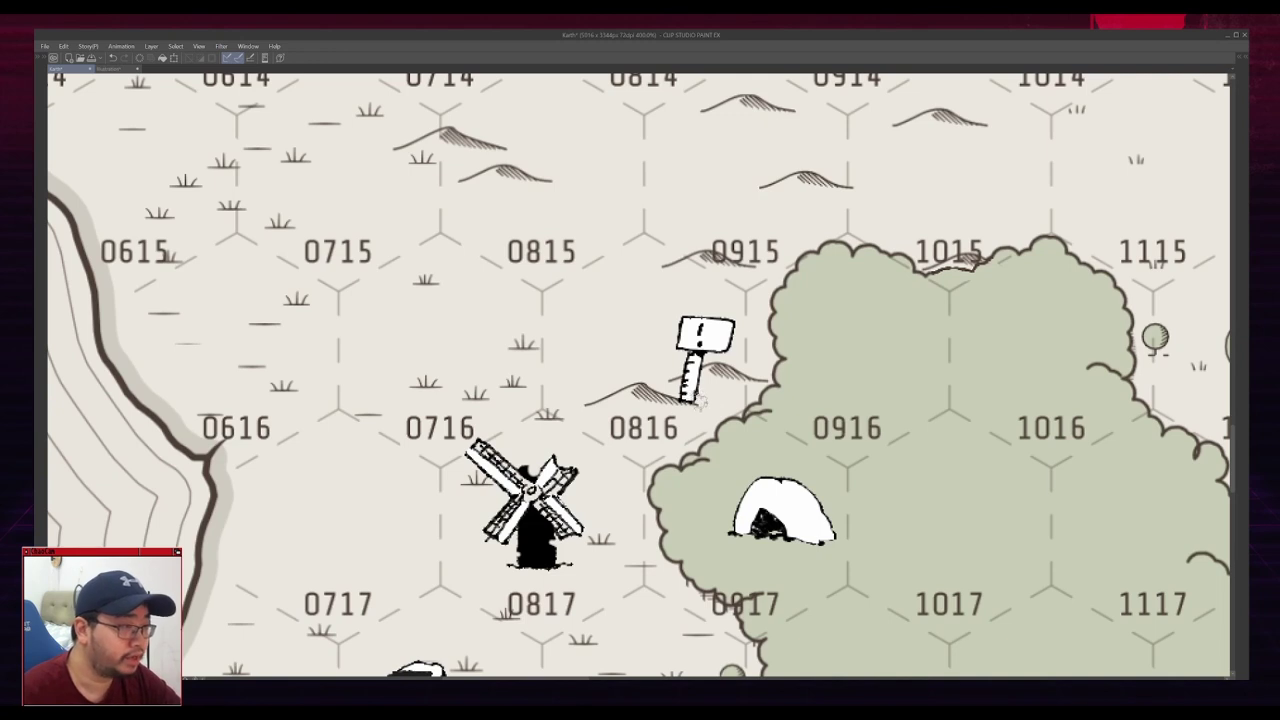
left_click_drag(720, 422, 737, 448)
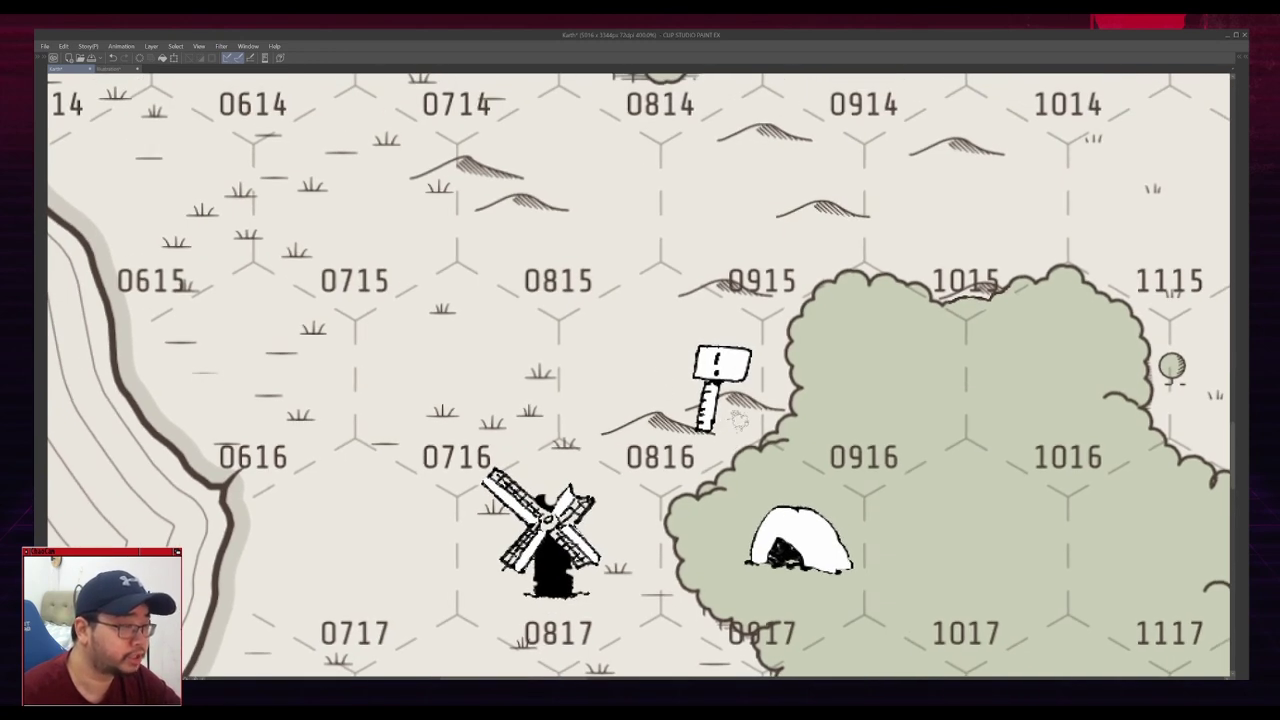
scroll(738, 421, "down", 2)
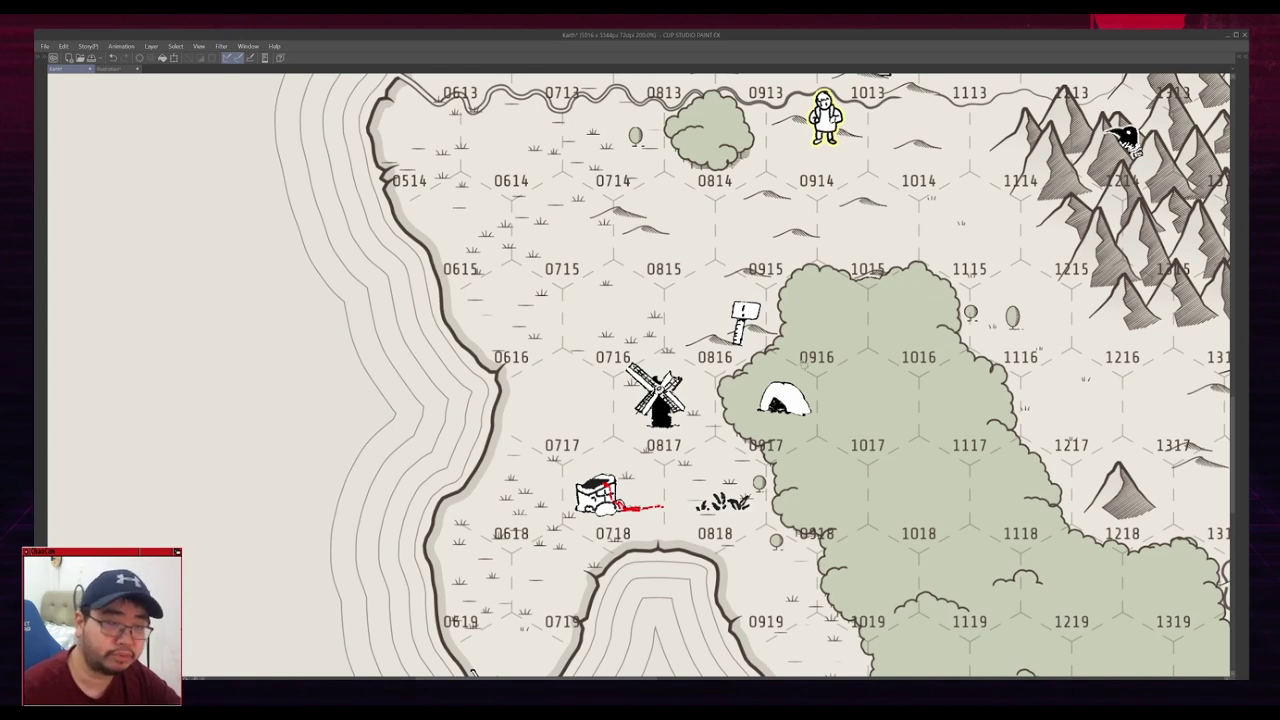
Step: Check the soldier's sheet in Obsidian, then survey the map's western coast from the hills at 0910 down to the rowboat at 0620
key("alt+Tab")
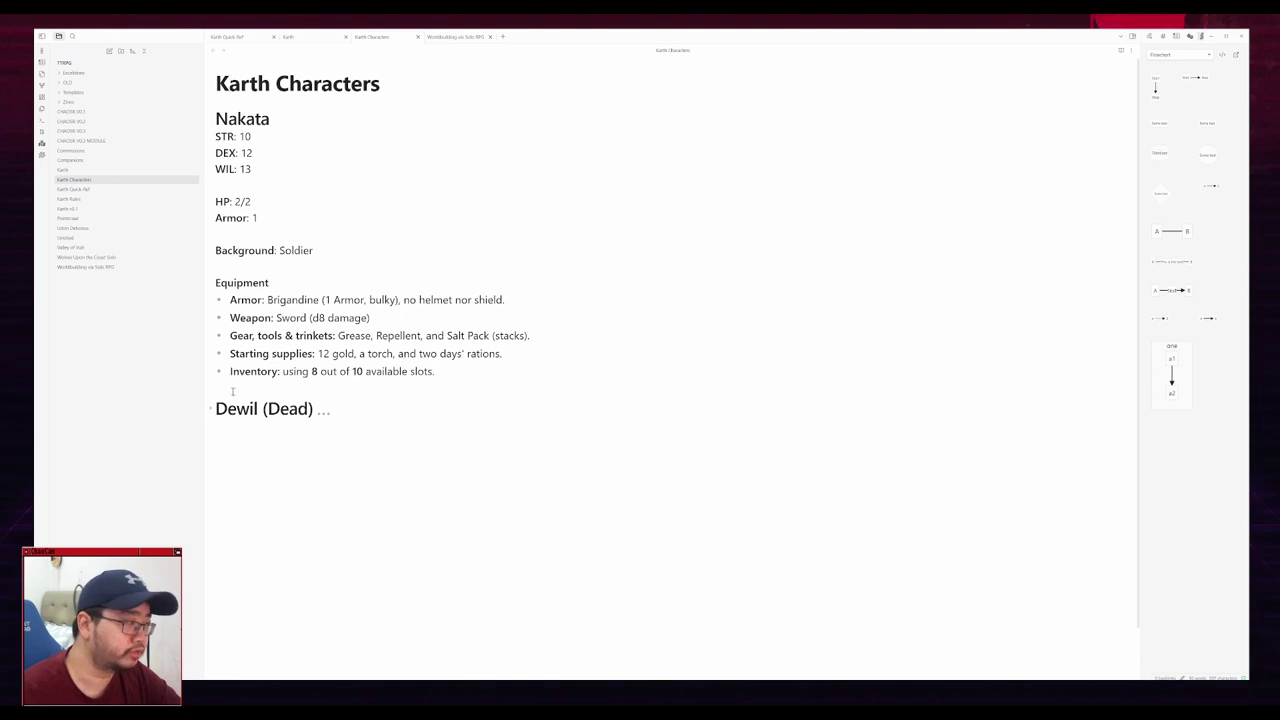
key("alt+Tab")
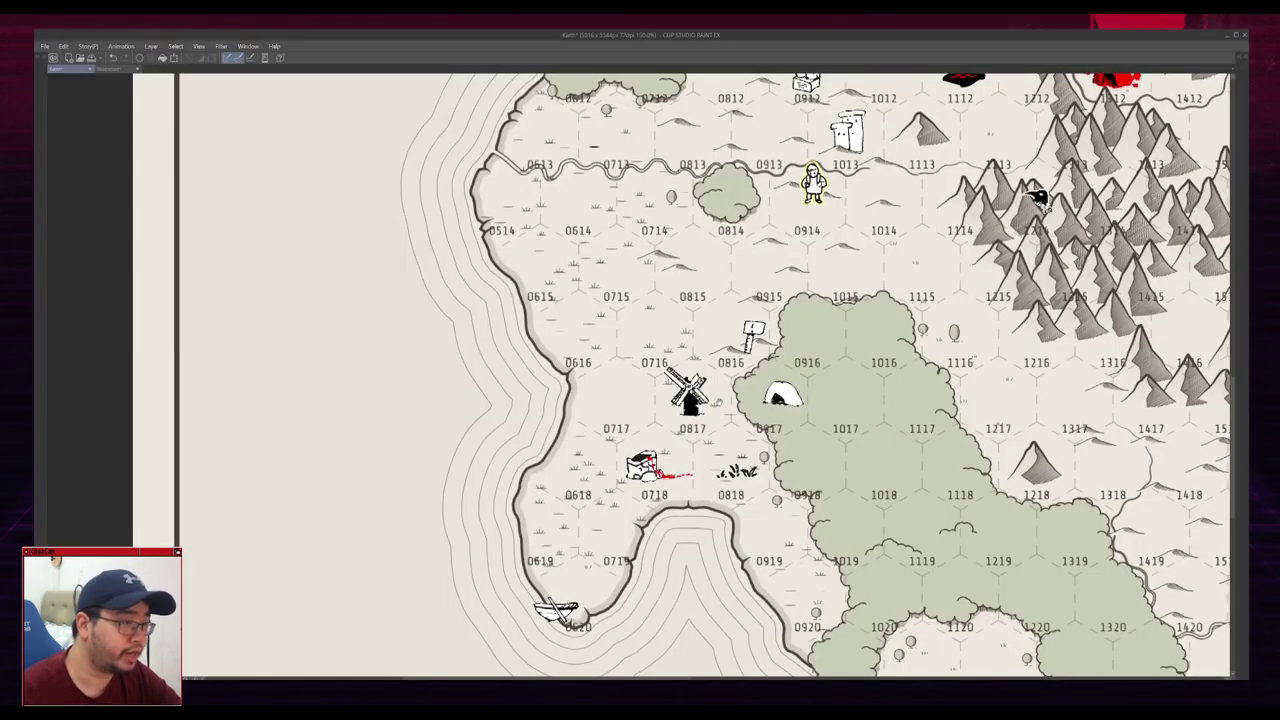
scroll(790, 378, "up", 4)
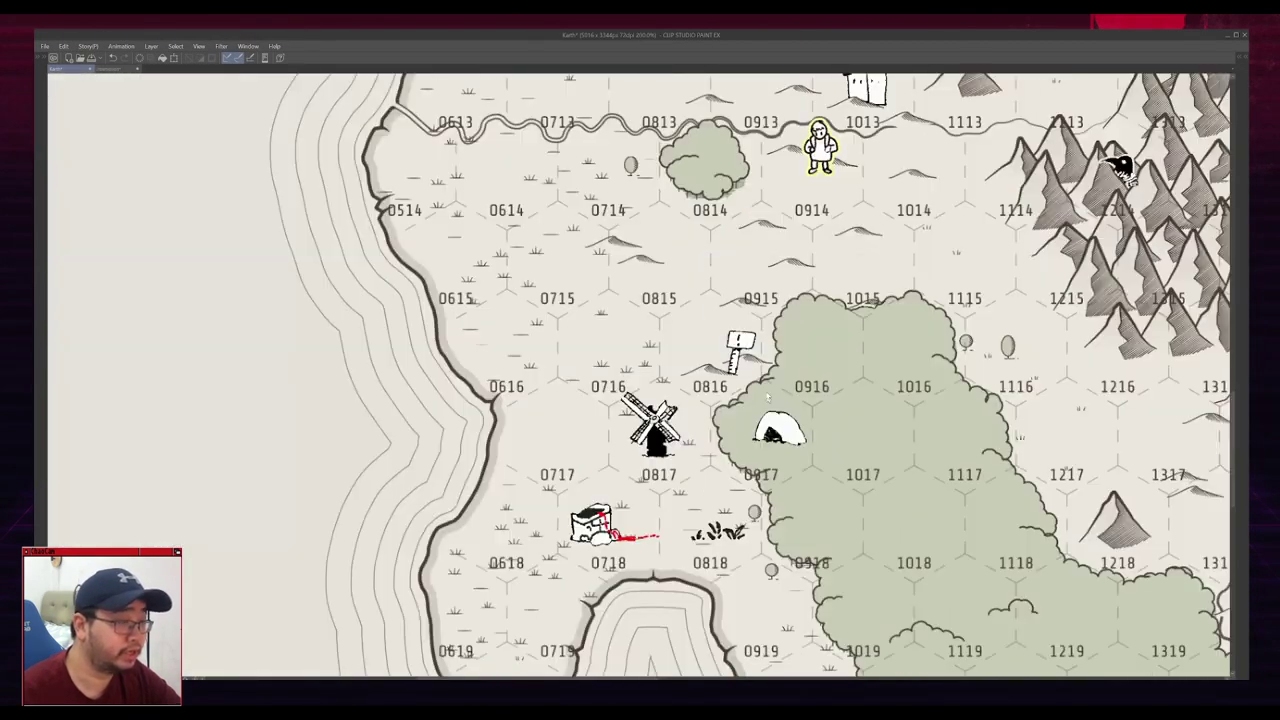
scroll(780, 450, "down", 5)
scroll(848, 271, "up", 5)
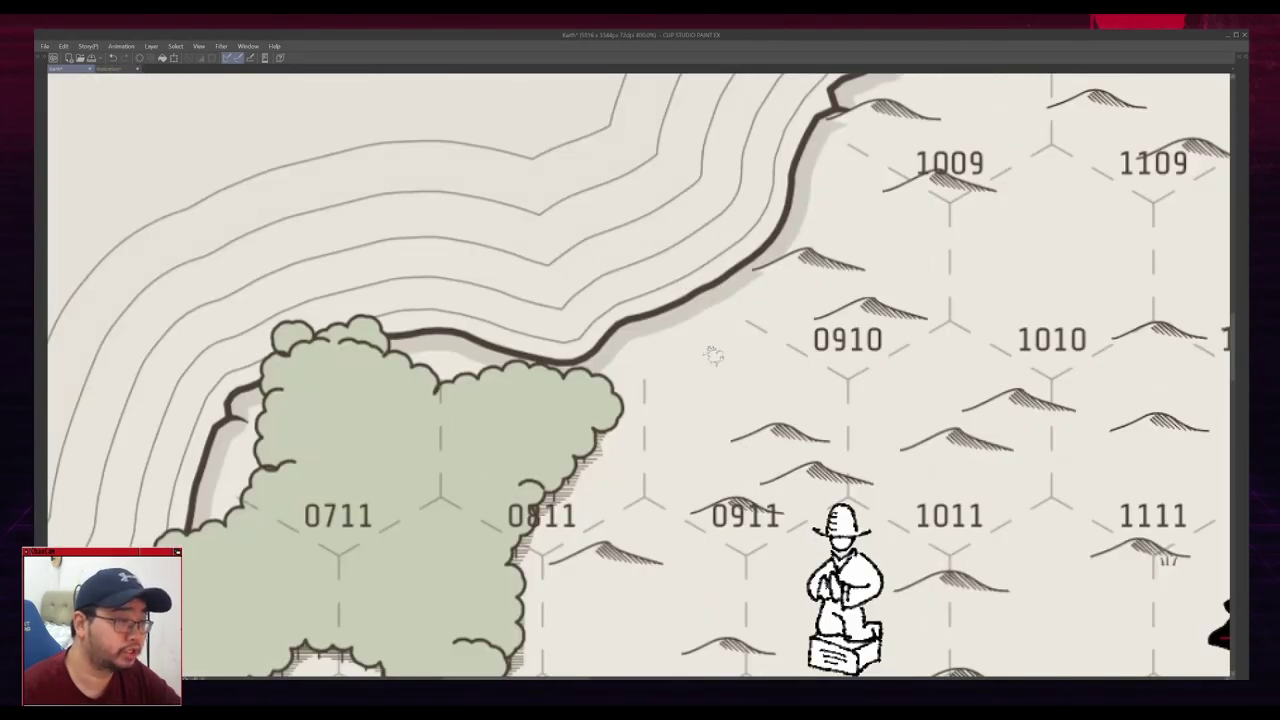
scroll(715, 368, "down", 6)
left_click_drag(722, 499, 756, 299)
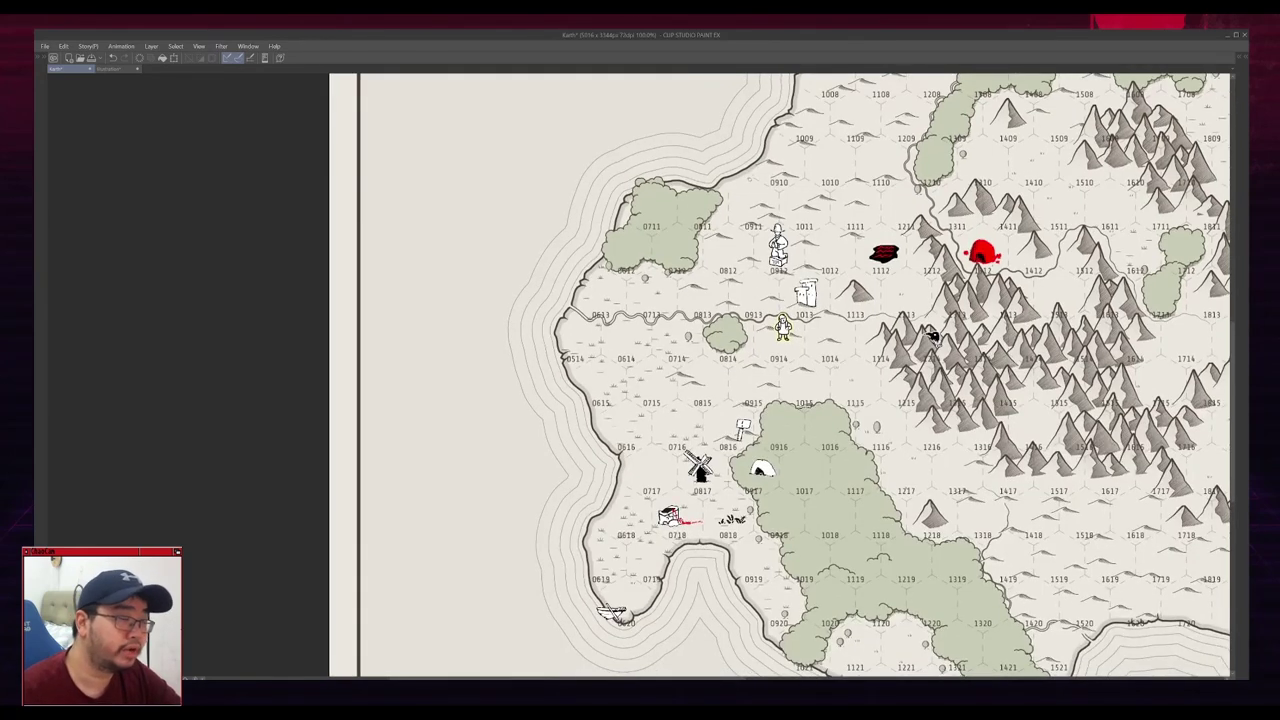
Step: Consult the Karth Characters note in Obsidian and return to the map to inspect the warning sign and cave around hex 0916
key("alt+Tab")
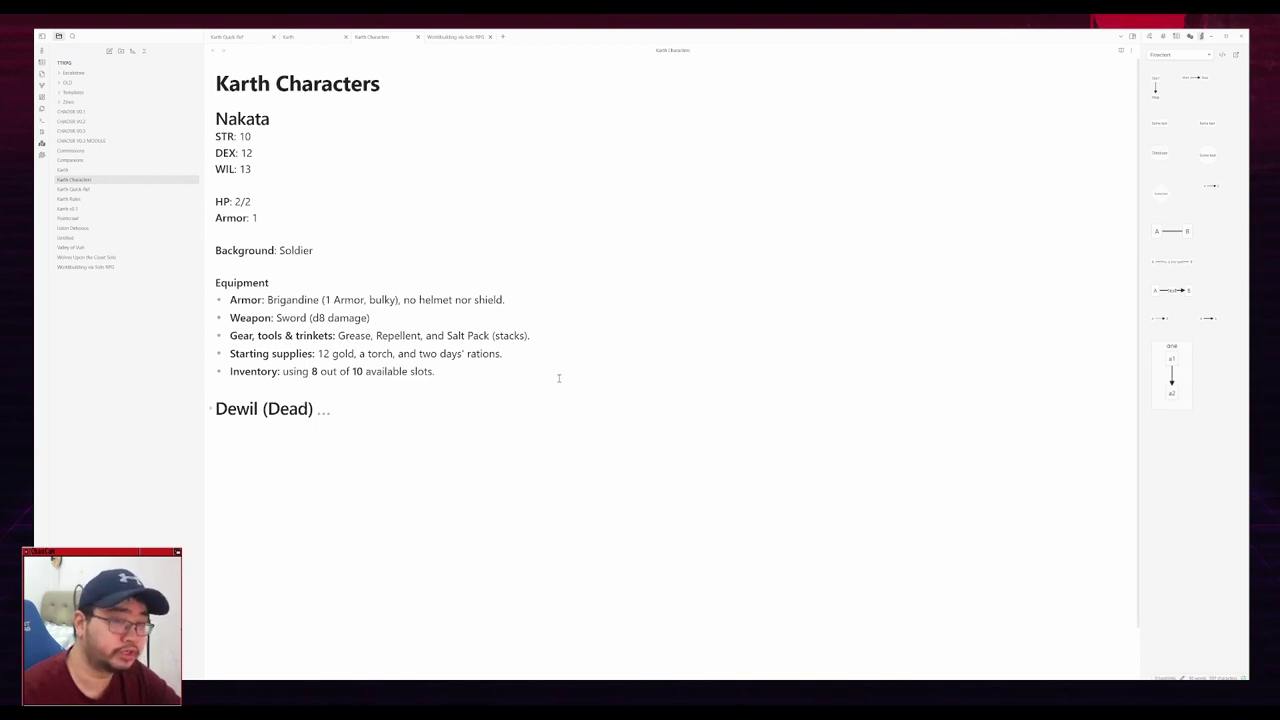
key("alt+Tab")
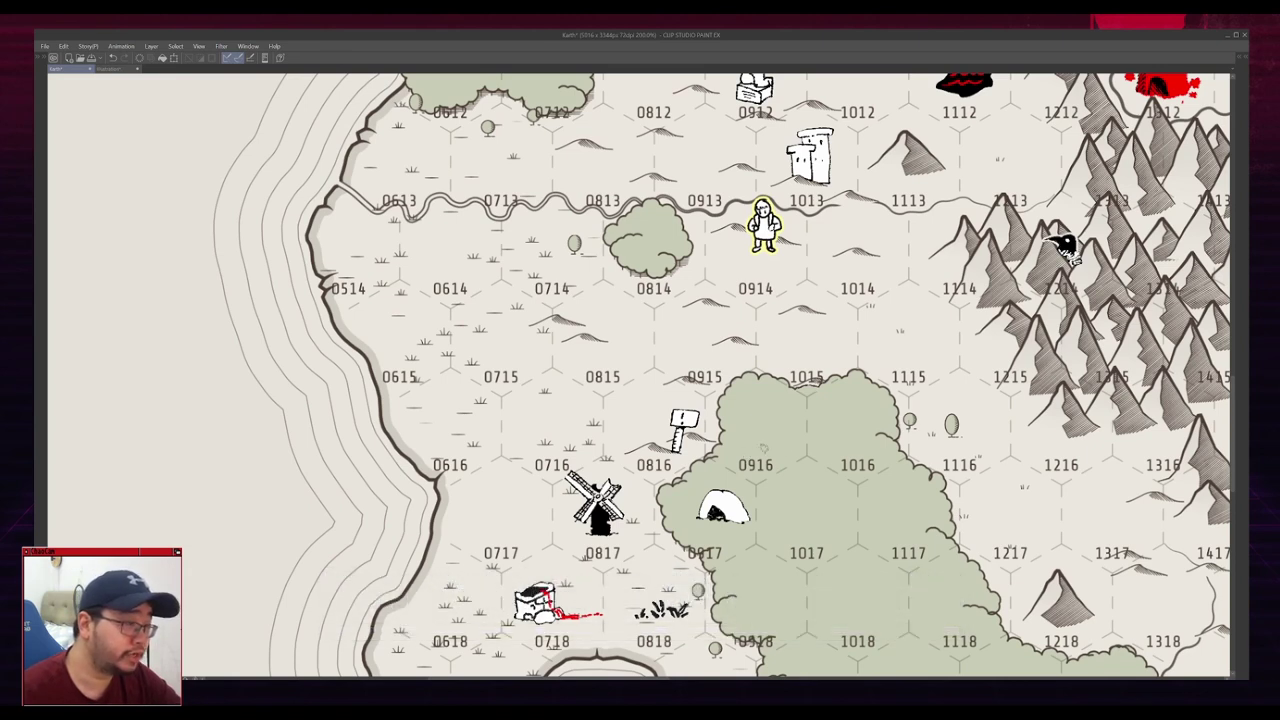
scroll(731, 458, "up", 2)
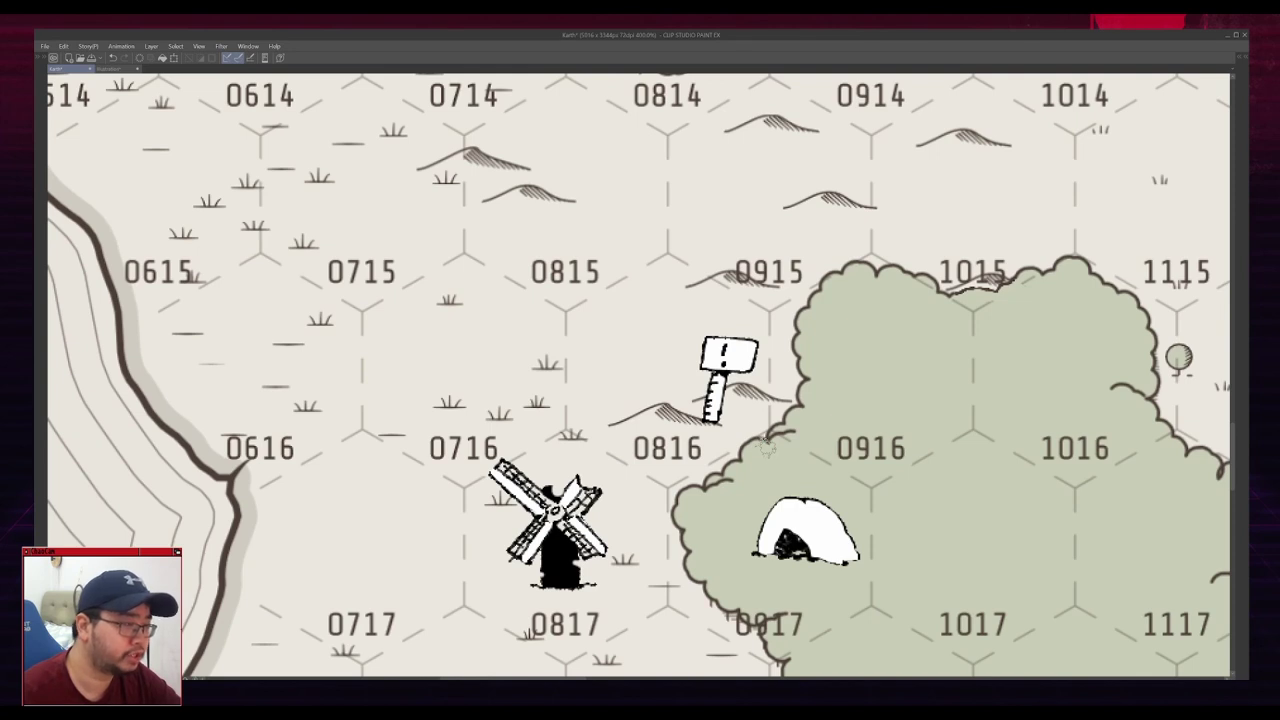
scroll(765, 446, "down", 2)
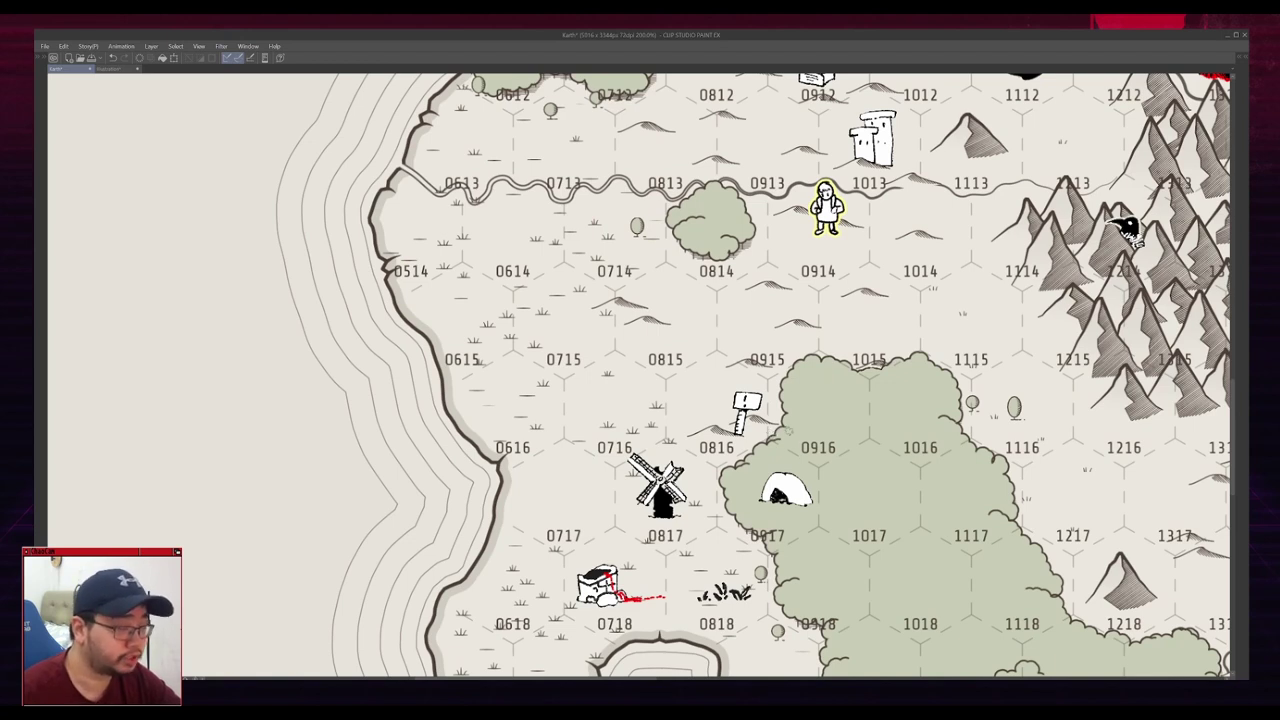
Step: View the whole Karth island with its meteorite sites, then focus again on the explored western hexes
key("ctrl+alt+0")
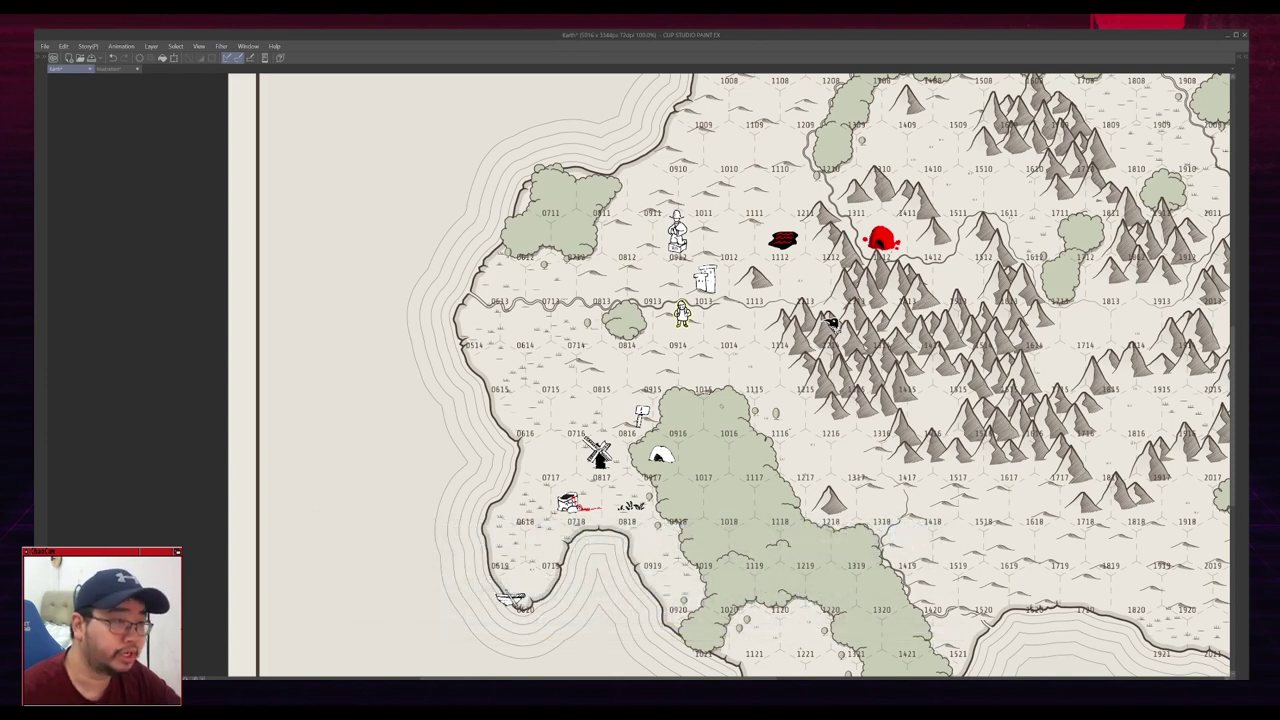
key("ctrl+minus")
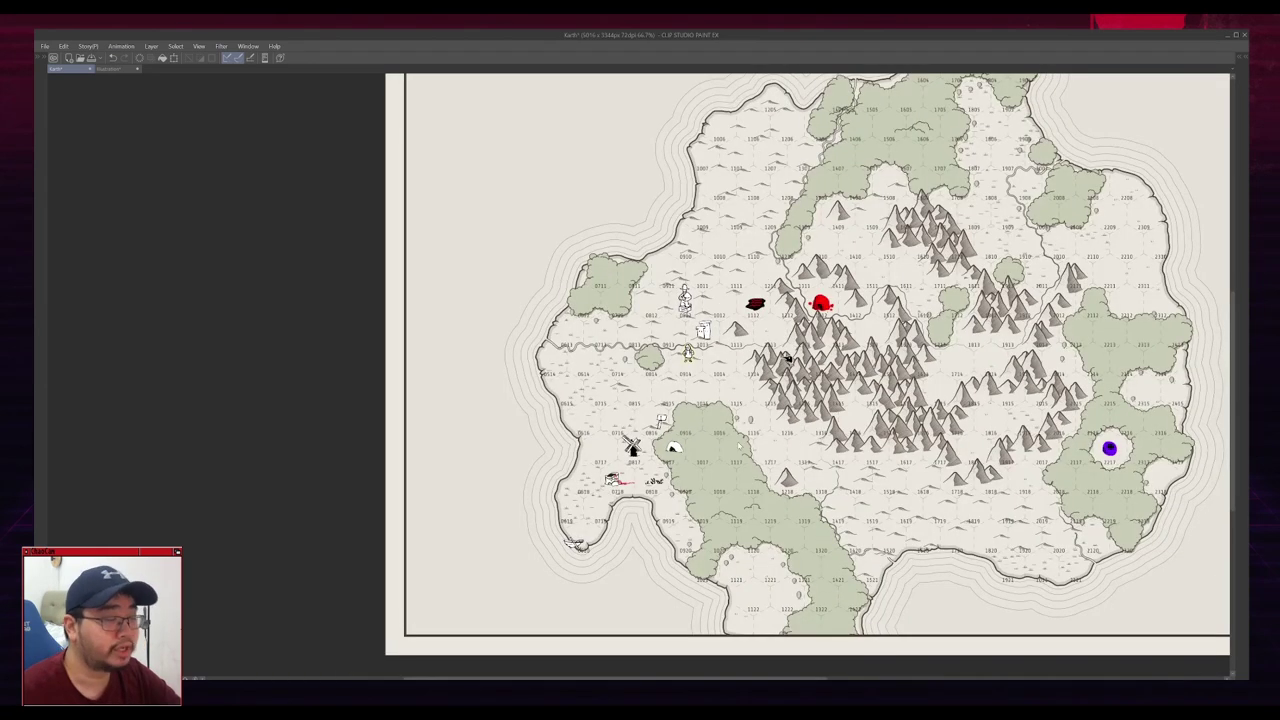
scroll(805, 376, "up", 1)
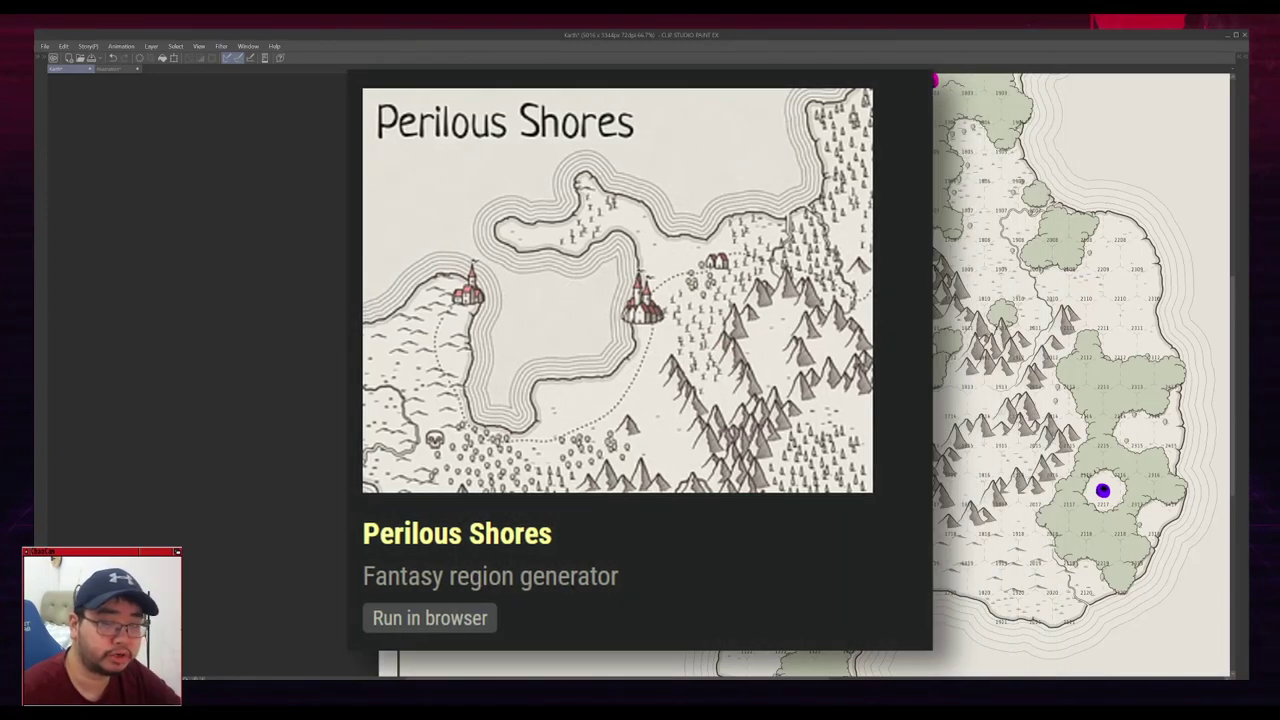
scroll(640, 376, "up", 2)
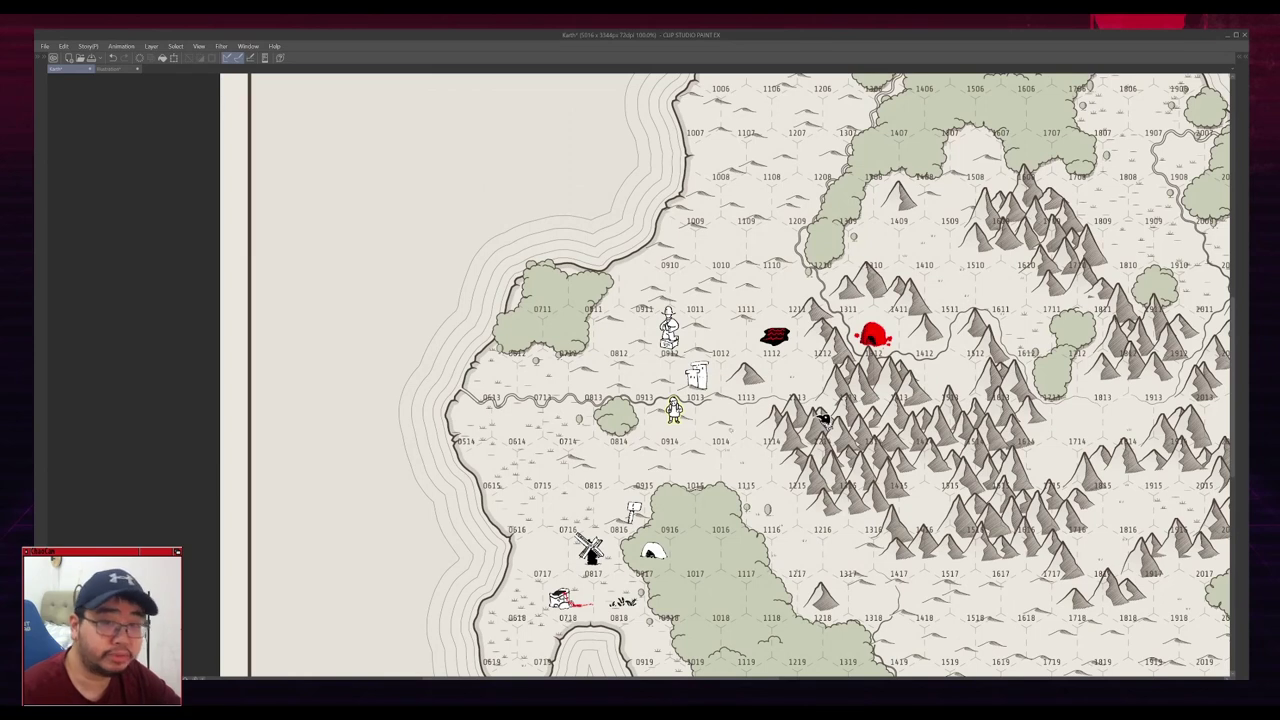
Step: Switch to the browser and generate a series of new dungeon layouts in watabou's One Page Dungeon generator
key("alt+Tab")
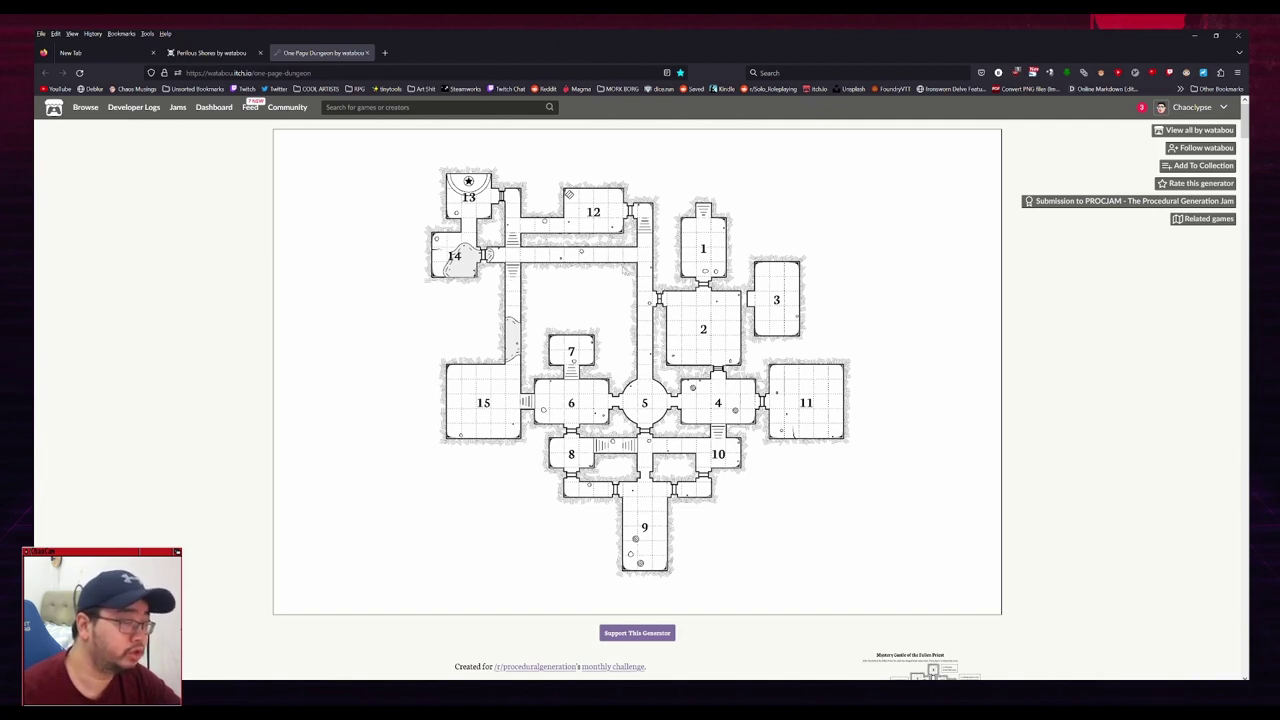
left_click(814, 399)
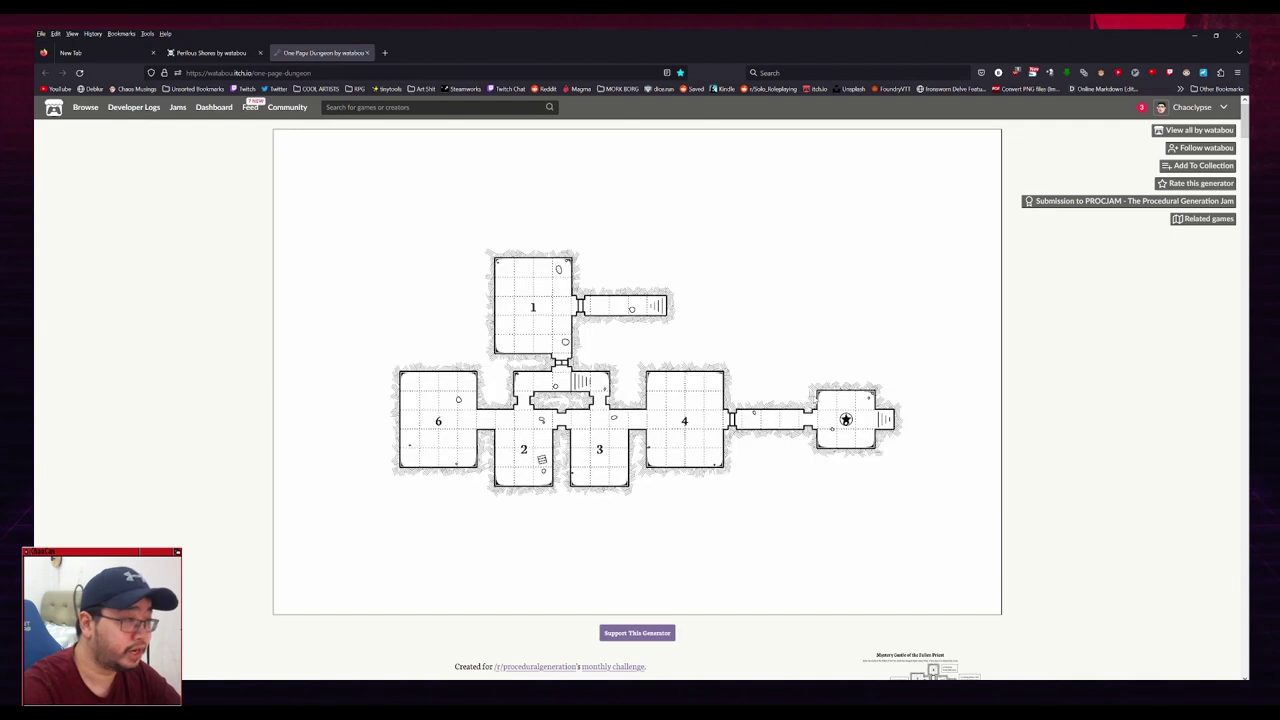
left_click(814, 399)
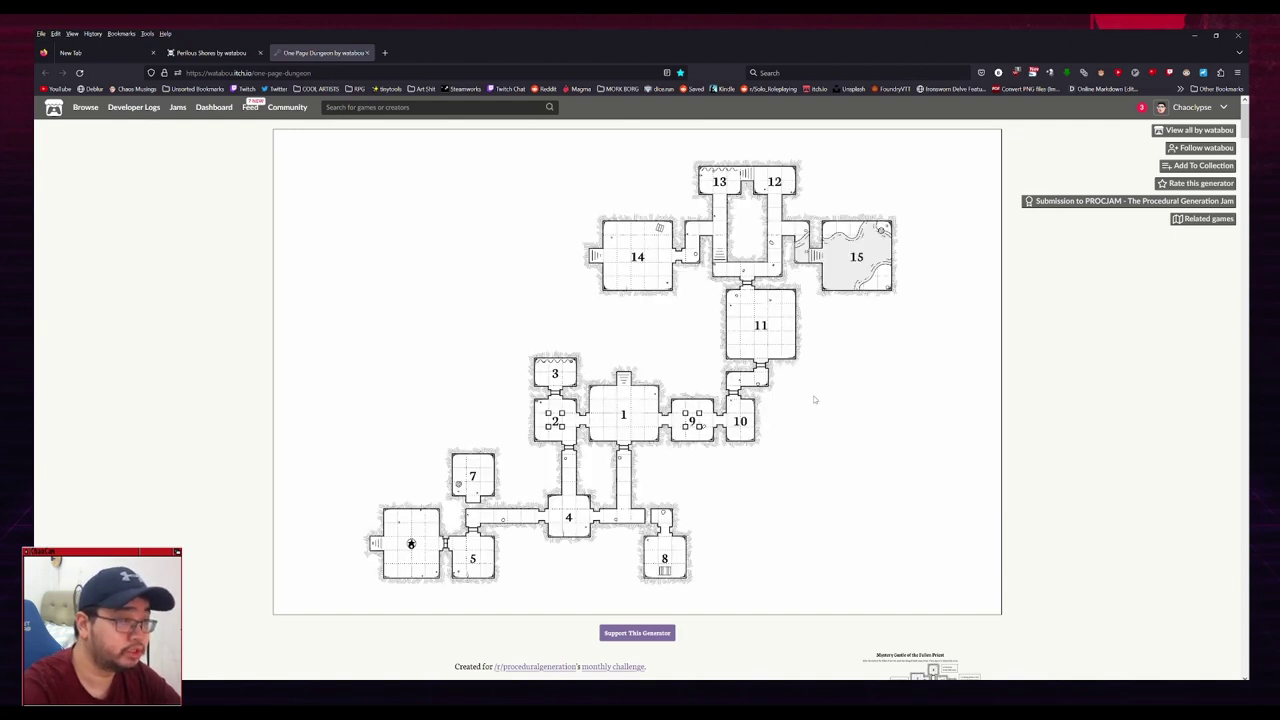
left_click(814, 399)
left_click(814, 399)
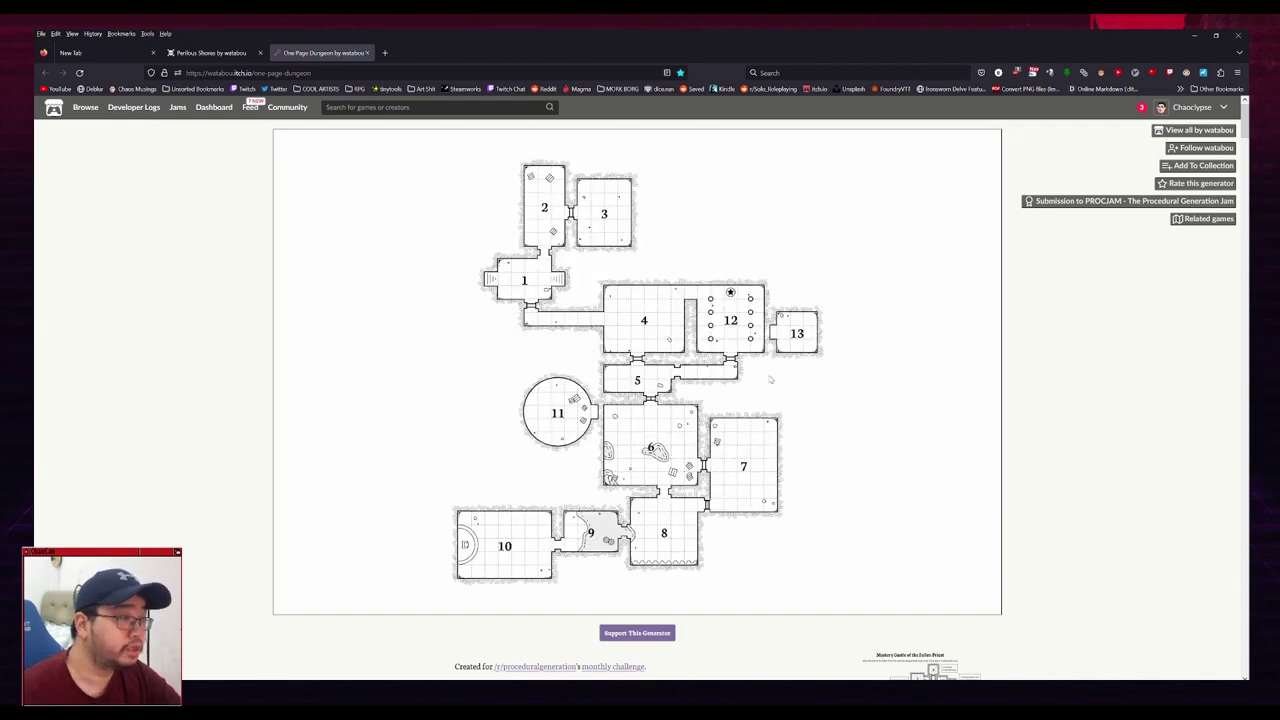
left_click(770, 379)
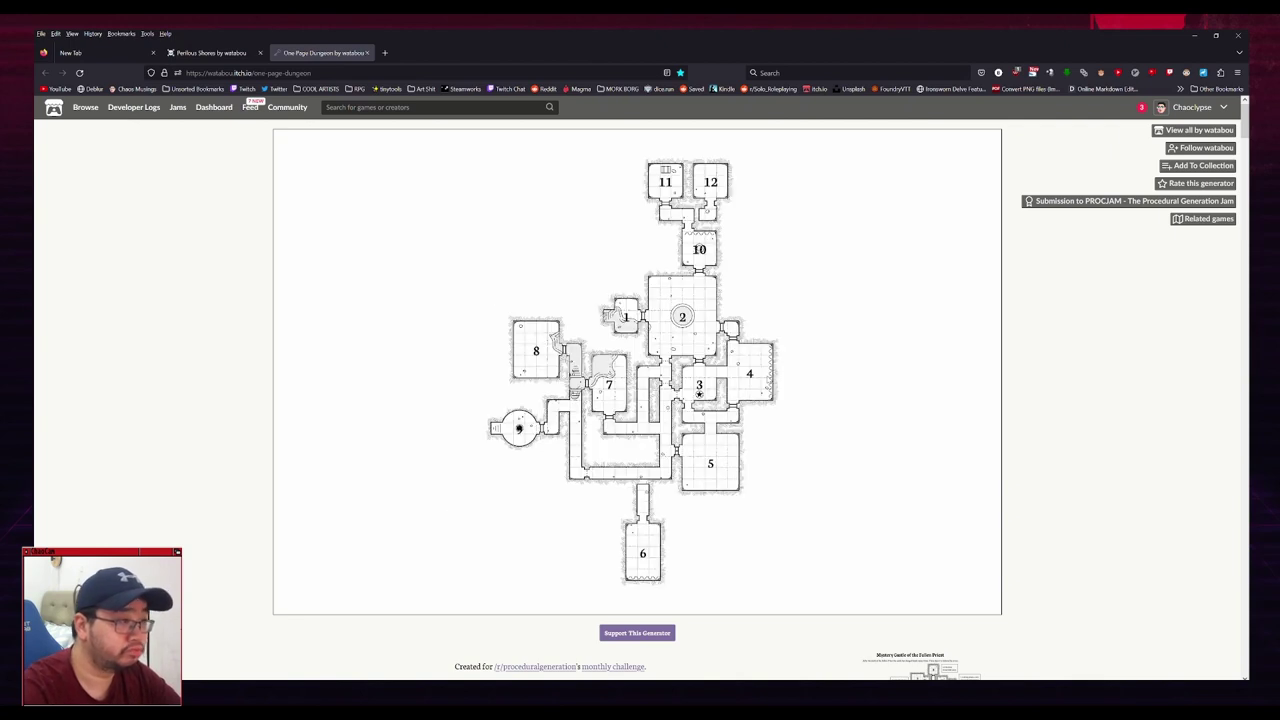
left_click(768, 379)
key("Return")
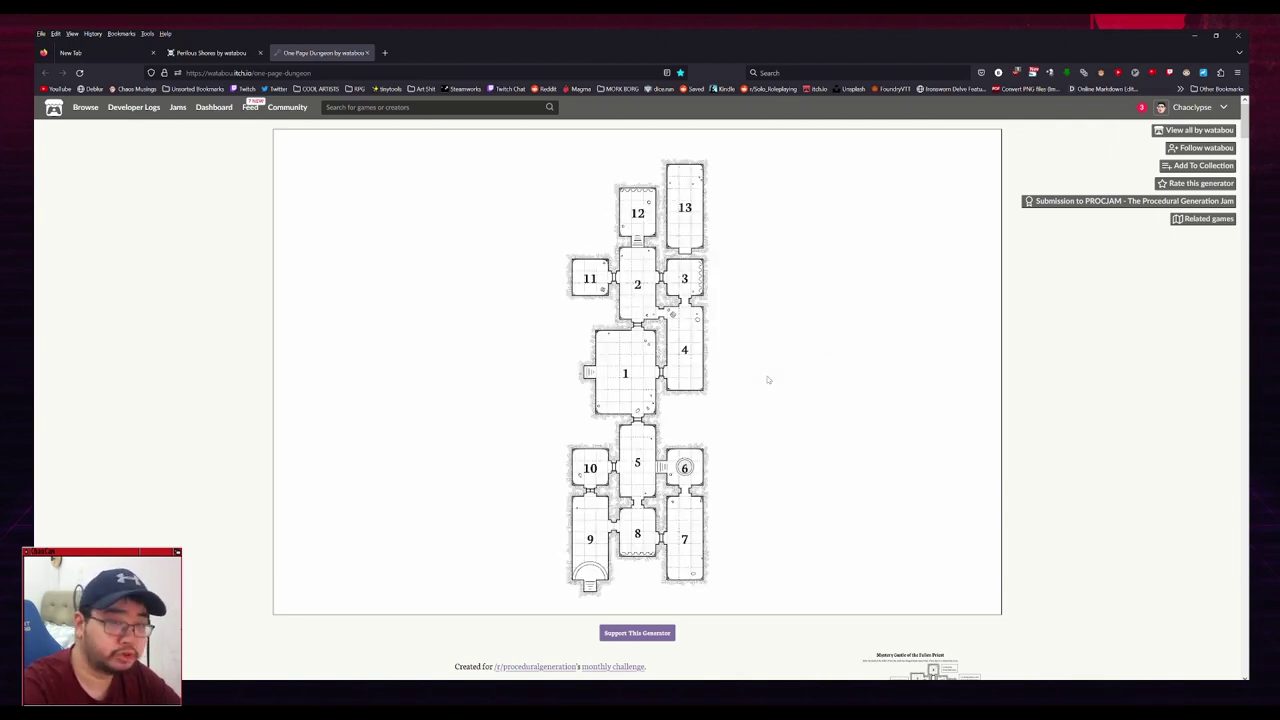
key("Return")
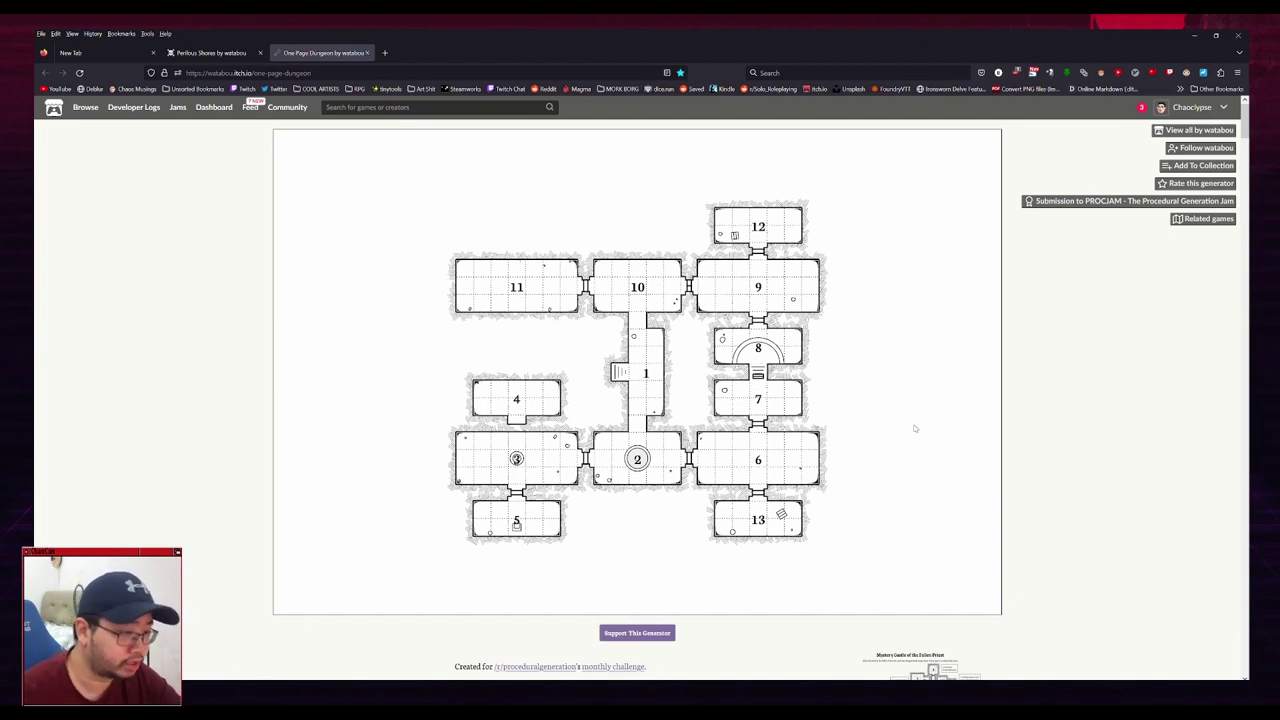
Step: Switch to Obsidian and point out the soldier's WIL score in the Karth Characters note
key("alt+Tab")
left_click(392, 37)
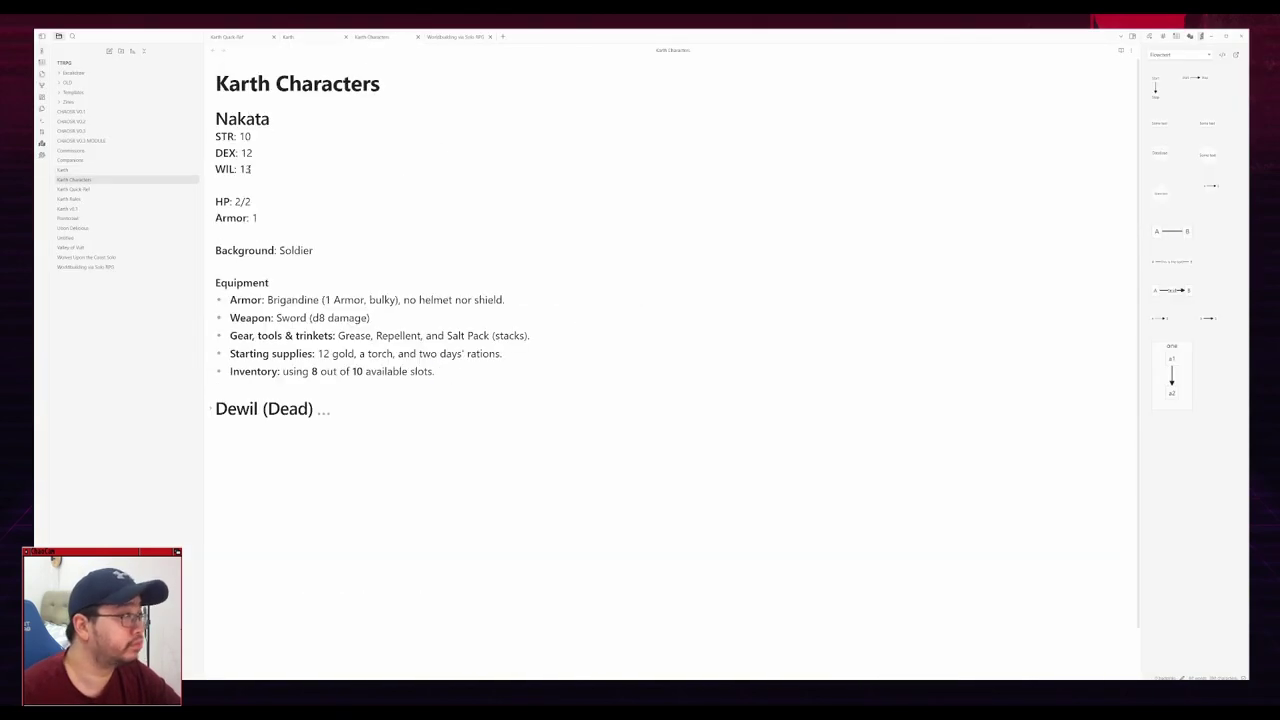
left_click_drag(250, 169, 215, 169)
left_click(400, 203)
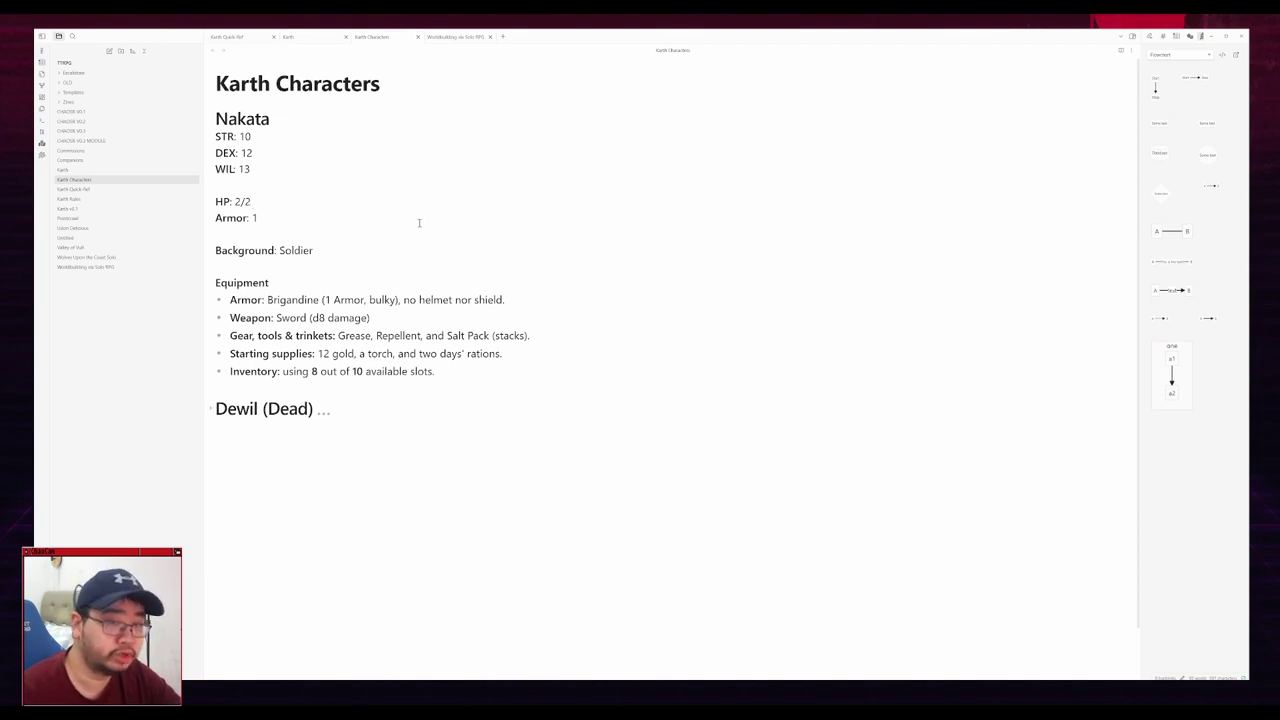
left_click(320, 175)
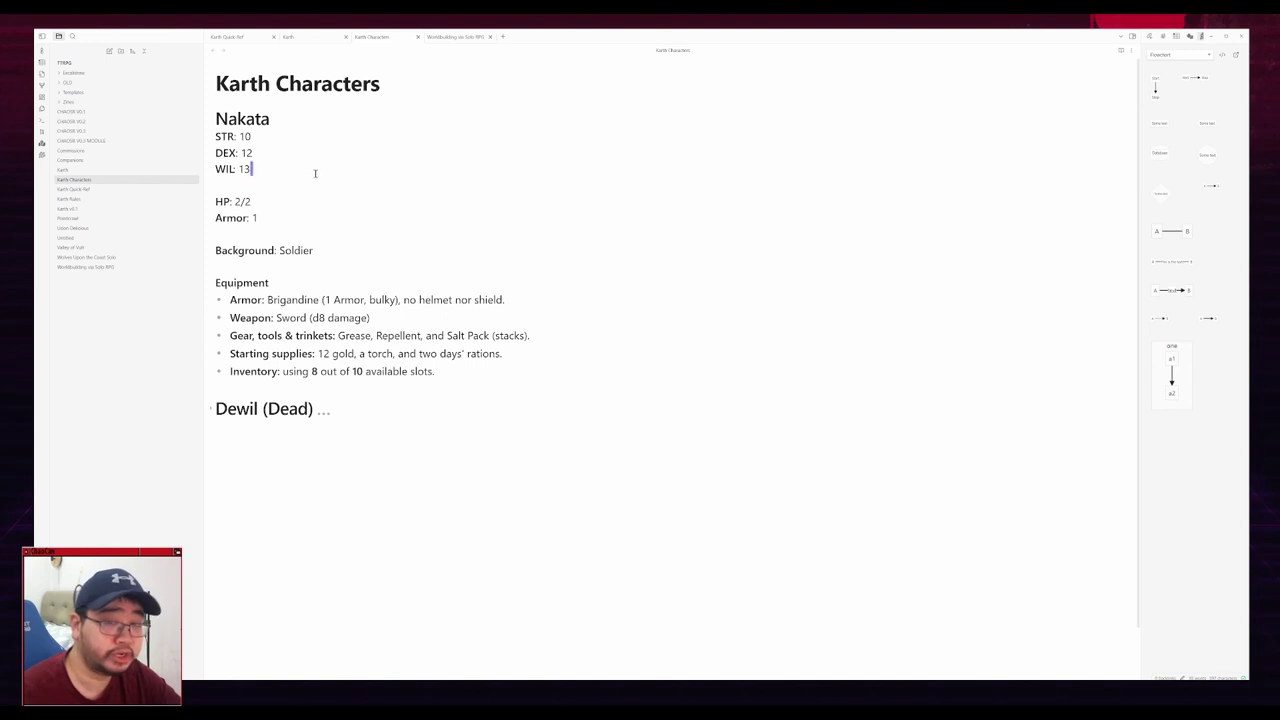
Step: Review the Red Cephalopod meteorite creatures and hex notes in the Karth note, then survey the western and central hexes in Clip Studio Paint
key("ctrl+shift+Tab")
scroll(607, 392, "down", 3)
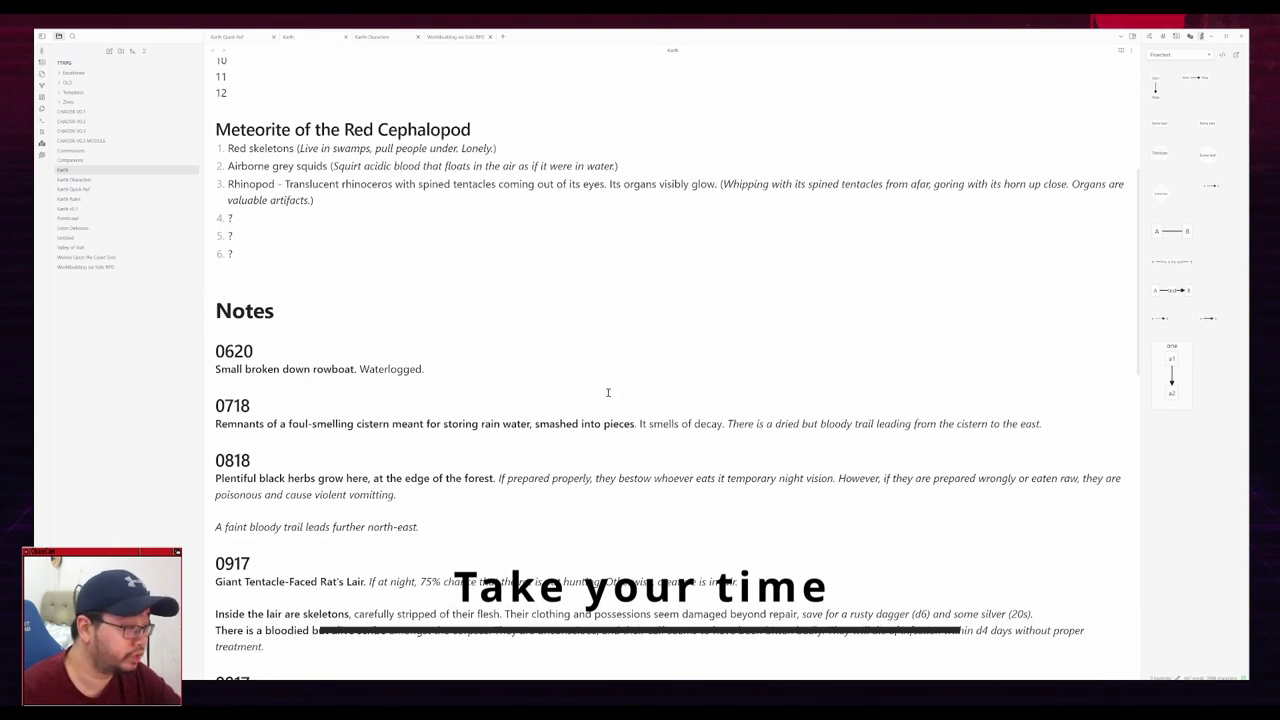
key("alt+Tab")
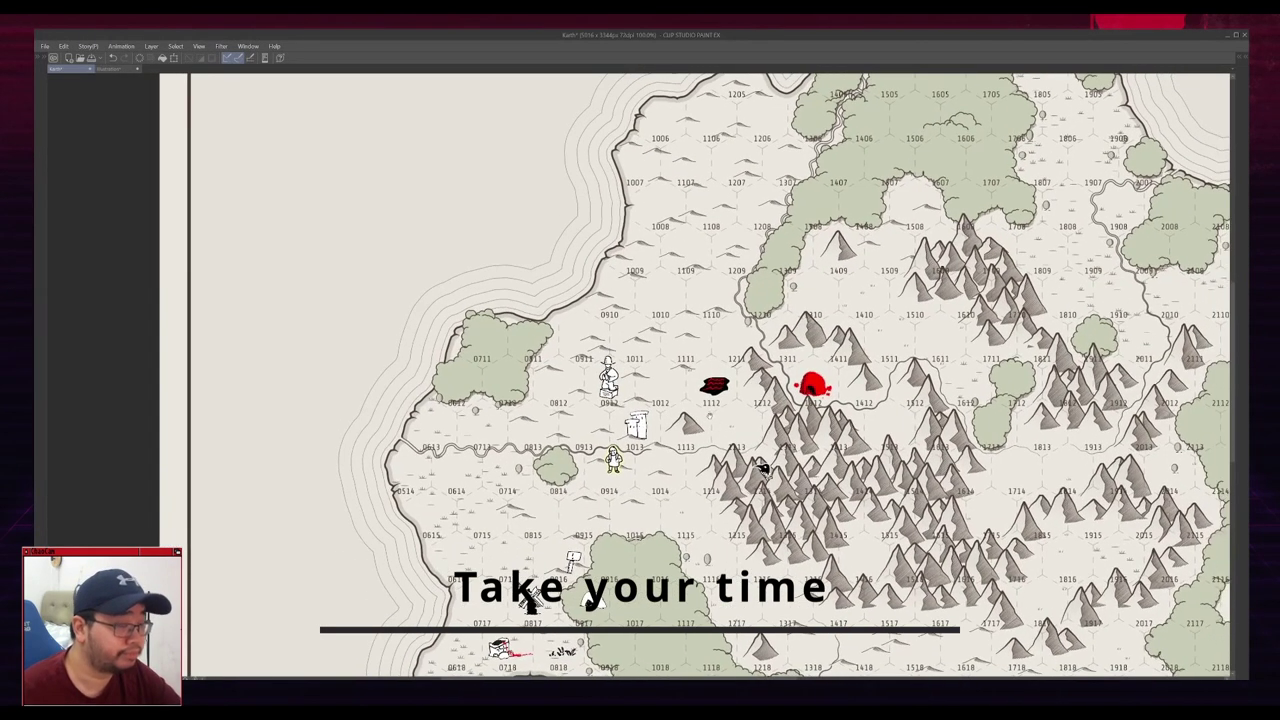
scroll(697, 375, "down", 2)
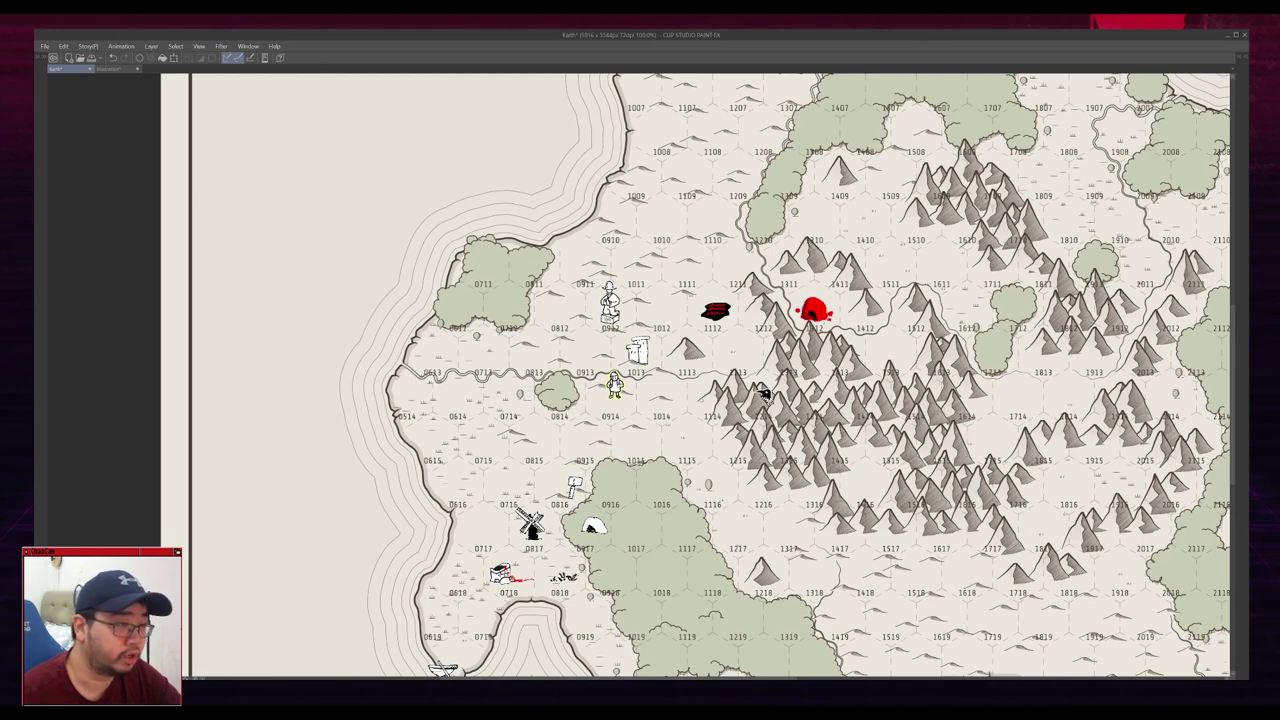
left_click_drag(640, 400, 617, 445)
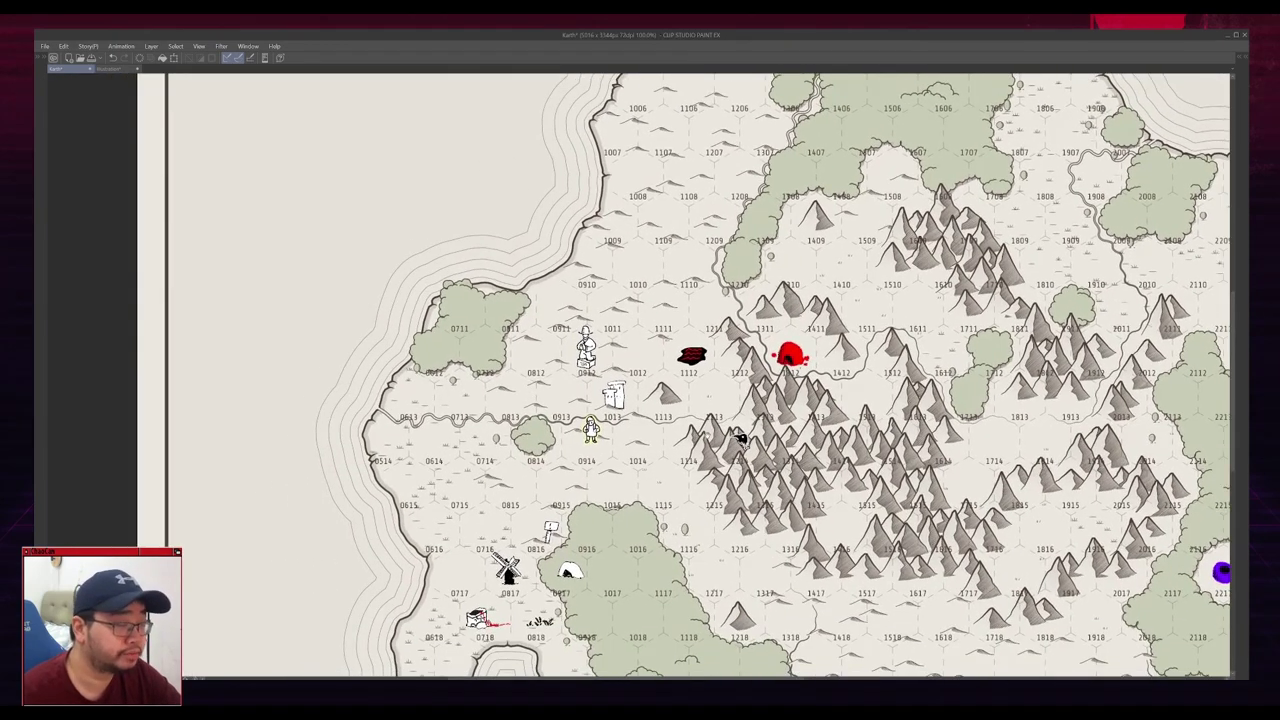